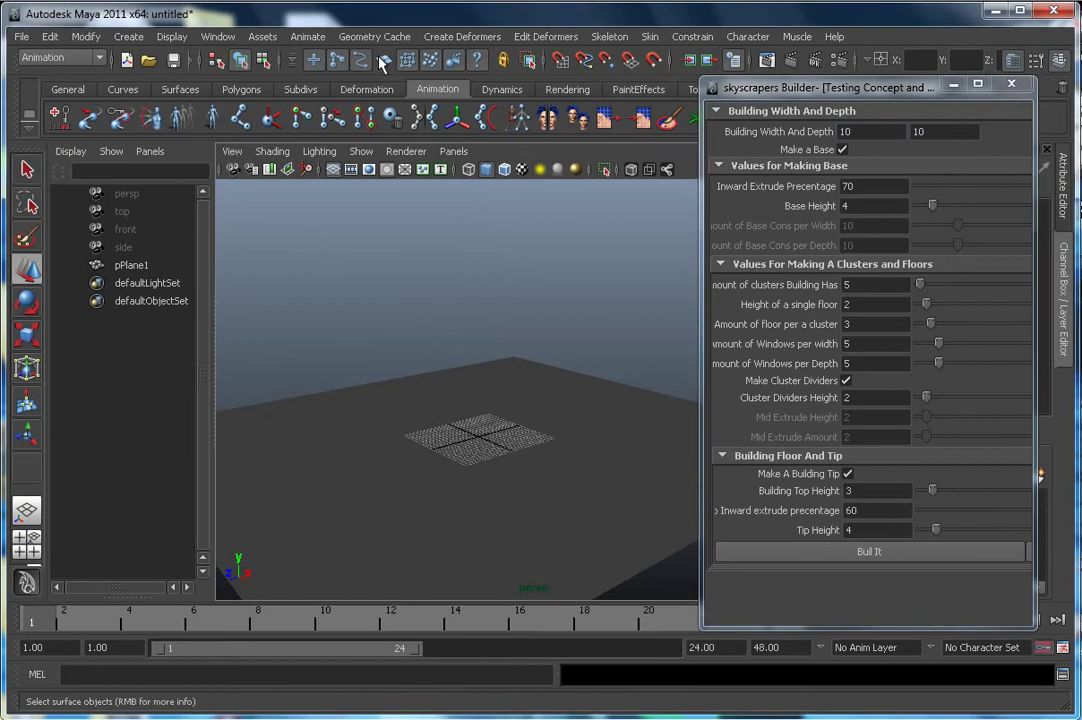
# Build a skyscraper with the default builder values and move it by its locator to the ground plane's far corner
pyautogui.hotkey('ctrl', 'space')
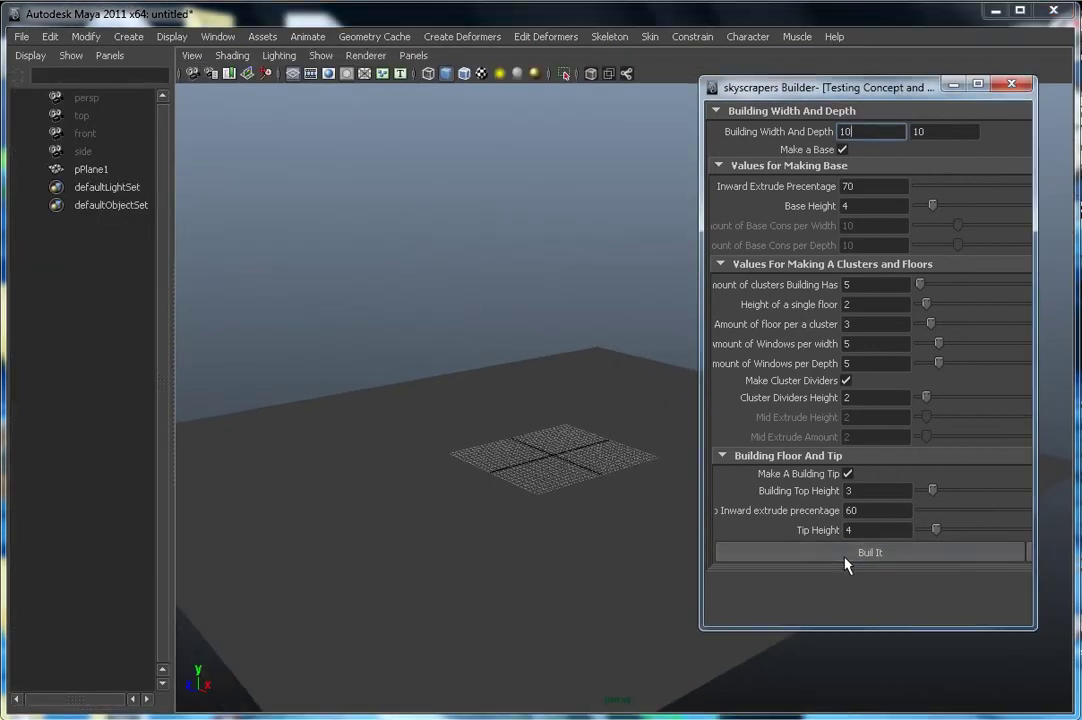
pyautogui.click(845, 552)
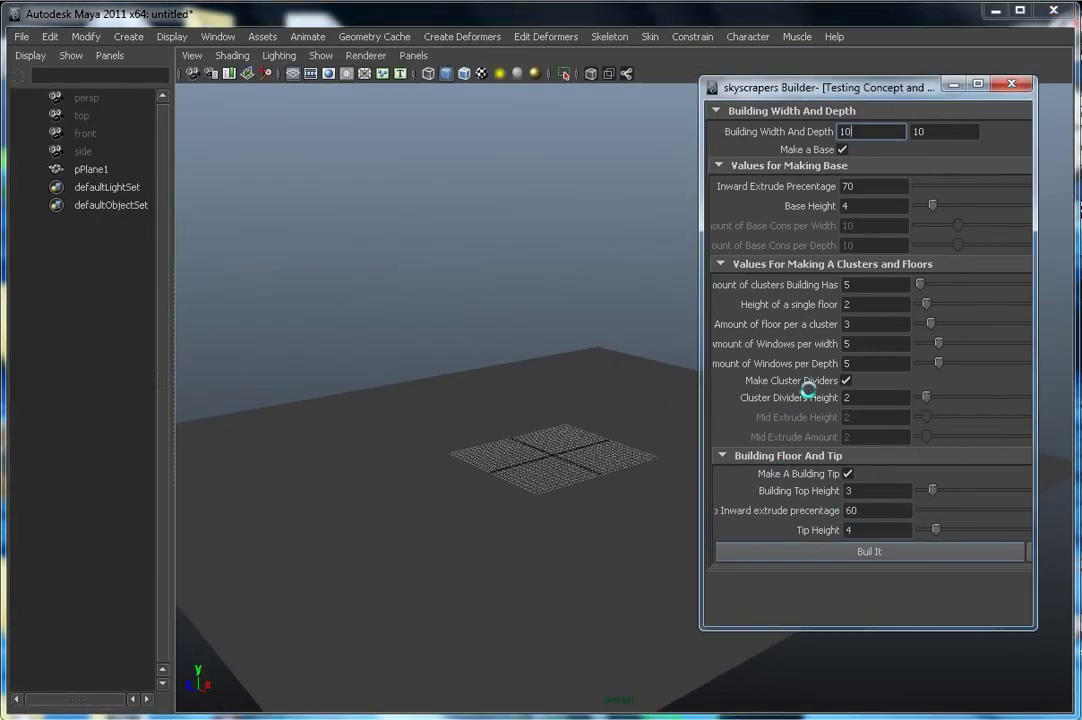
pyautogui.click(551, 500)
pyautogui.click(16, 205)
pyautogui.click(112, 223)
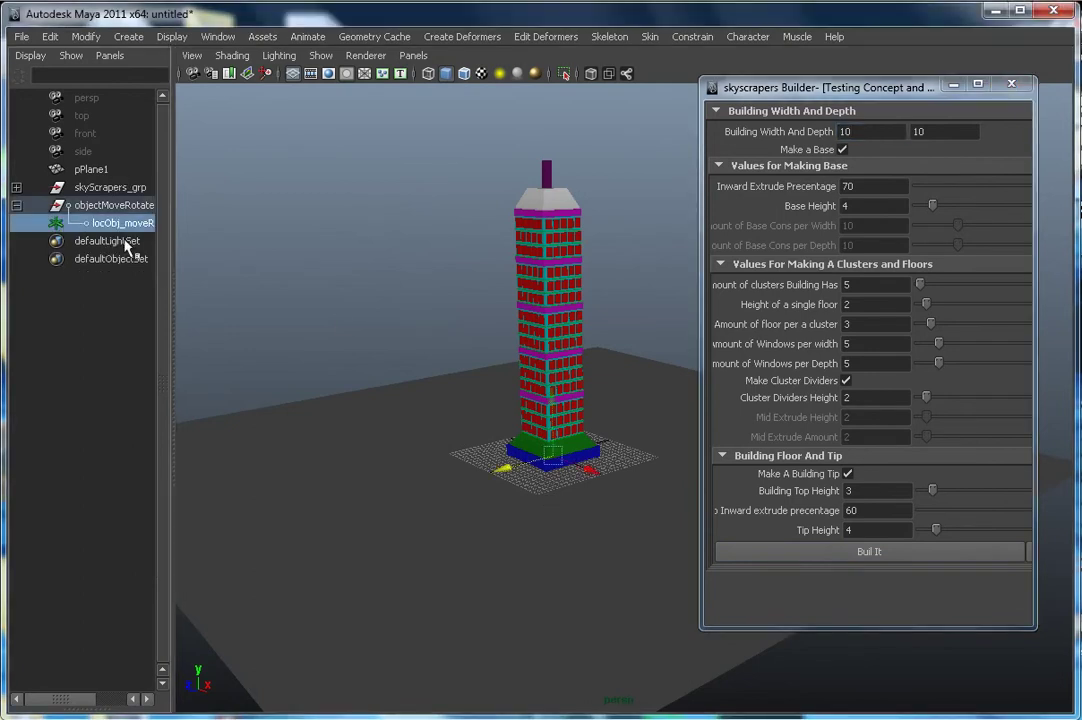
pyautogui.moveTo(592, 476); pyautogui.dragTo(520, 380)
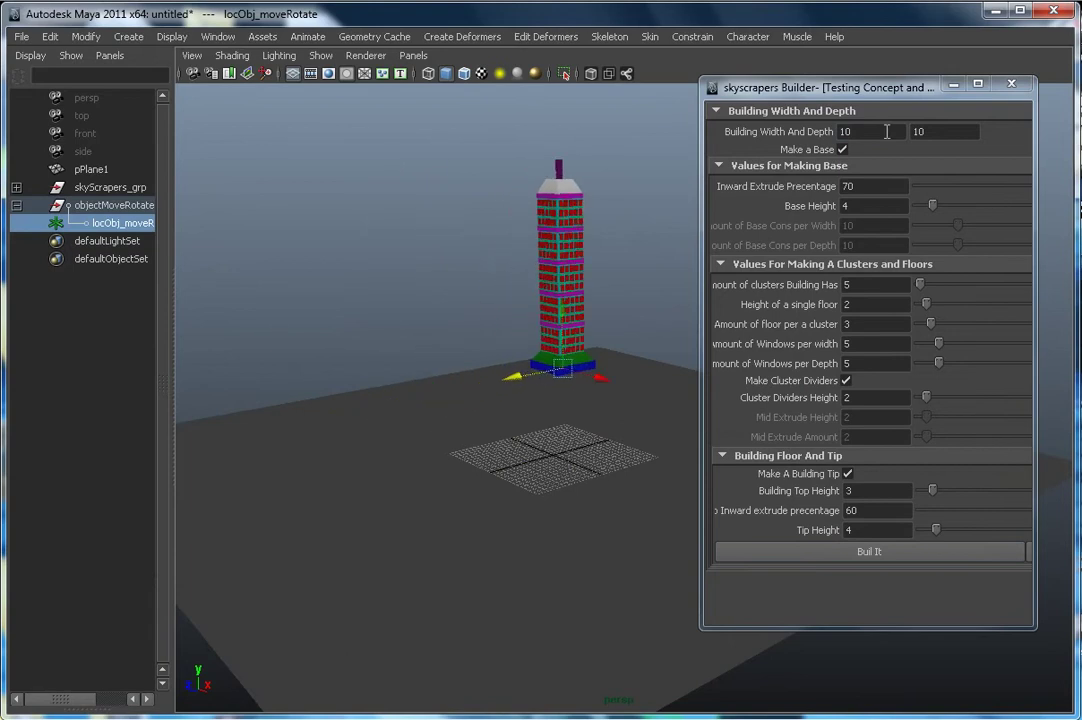
# Set the building width and depth to 20 and the inward extrude percentage to 80
pyautogui.moveTo(886, 131); pyautogui.dragTo(805, 142)
pyautogui.press('Tab')
pyautogui.write('2')
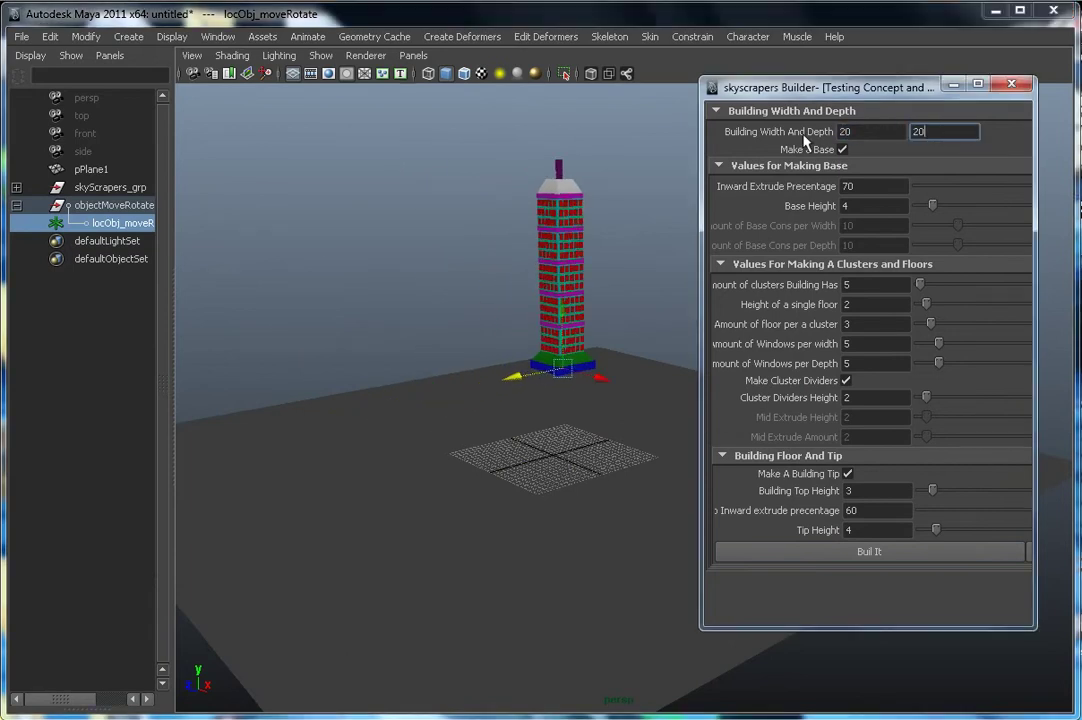
pyautogui.moveTo(873, 188); pyautogui.dragTo(787, 190)
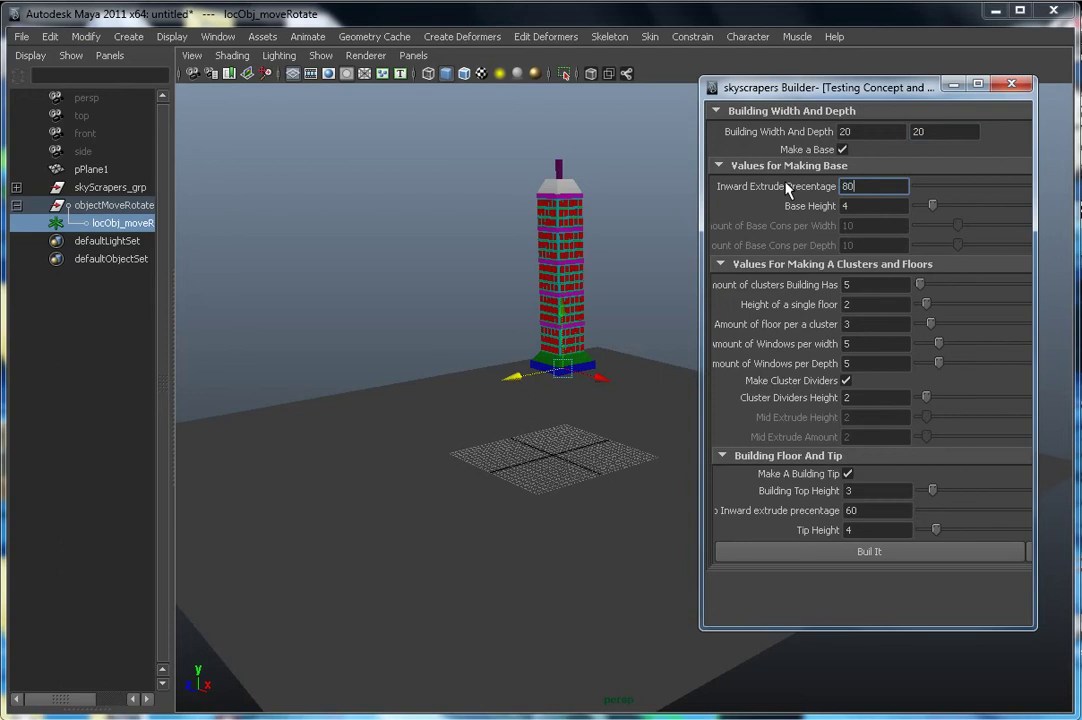
# Build a second skyscraper with 8 clusters and a single-floor height of 4
pyautogui.doubleClick(859, 285)
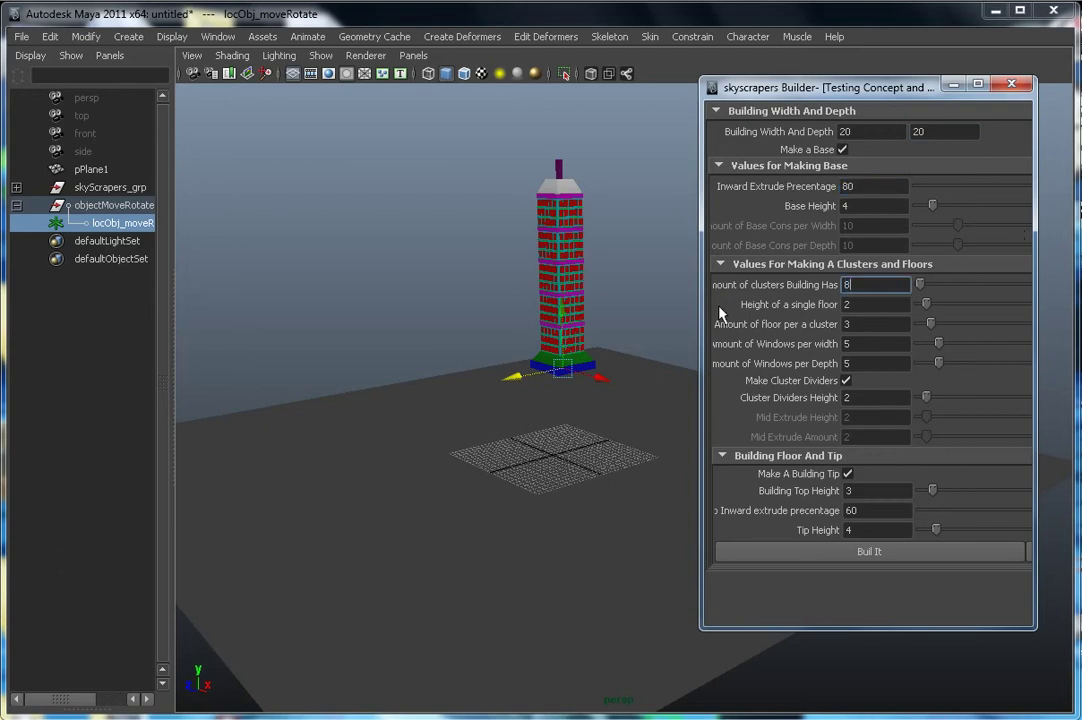
pyautogui.write('8')
pyautogui.press('Tab')
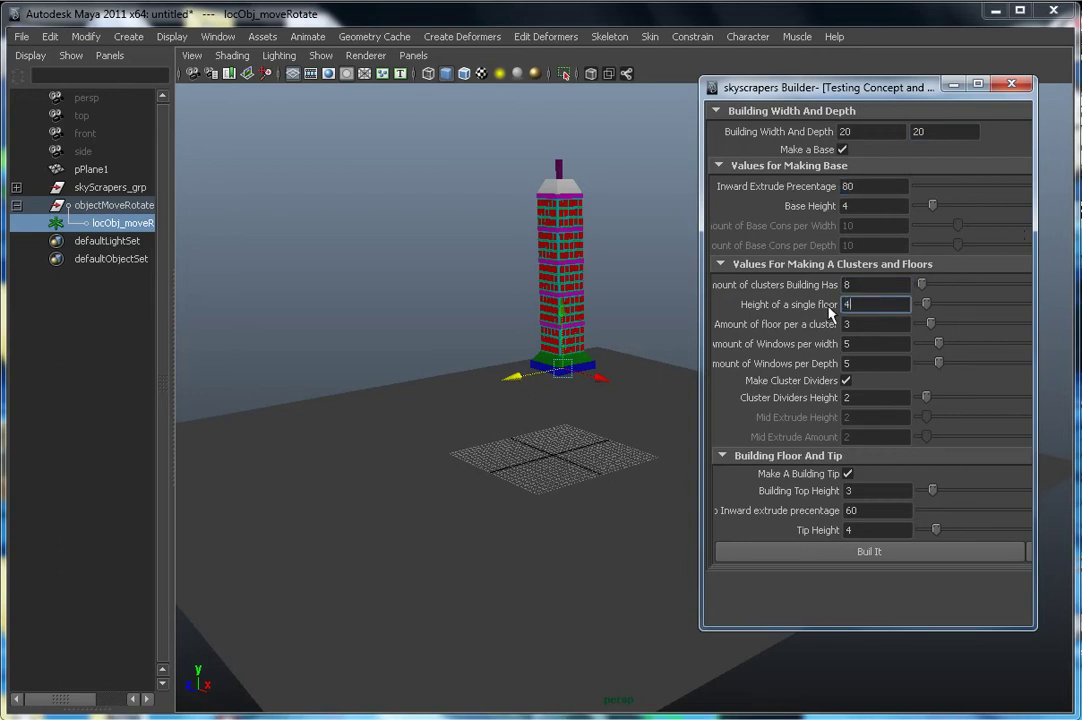
pyautogui.press('Return')
pyautogui.keyDown('alt'); pyautogui.moveTo(385, 497); pyautogui.dragTo(416, 484); pyautogui.keyUp('alt')
pyautogui.click(896, 554)
pyautogui.click(895, 555)
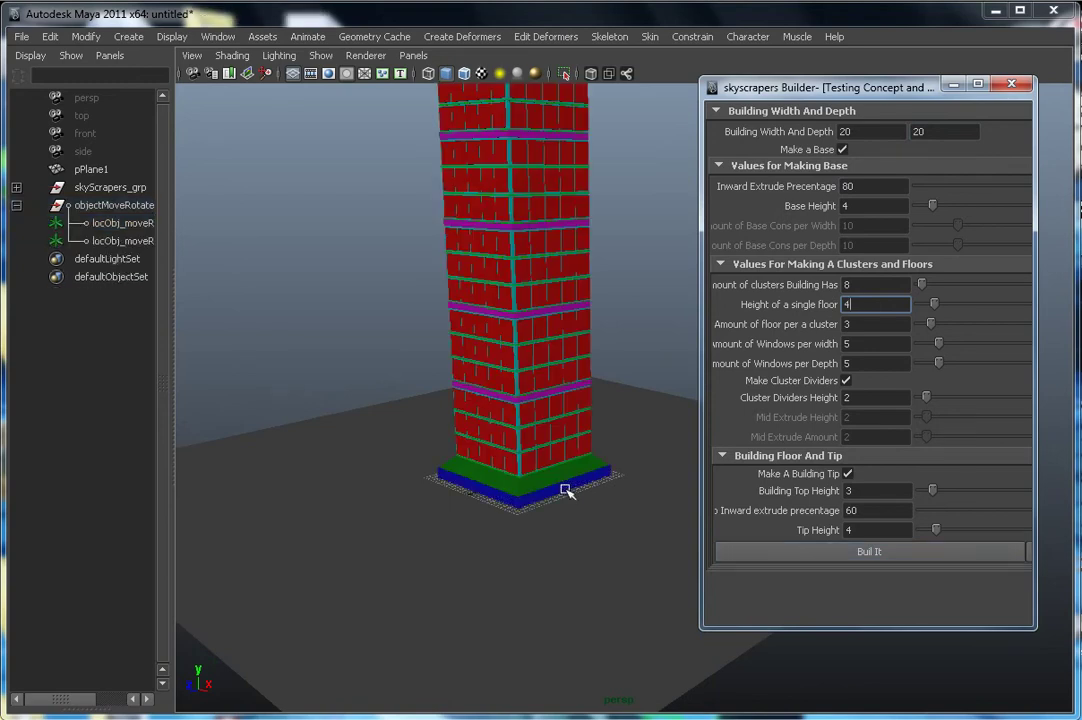
# Move the second skyscraper by its locator off the grid to stand apart beside the first one
pyautogui.keyDown('alt'); pyautogui.moveTo(588, 537); pyautogui.dragTo(530, 400, button='right'); pyautogui.keyUp('alt')
pyautogui.keyDown('alt'); pyautogui.moveTo(530, 385); pyautogui.dragTo(498, 519, button='middle'); pyautogui.keyUp('alt')
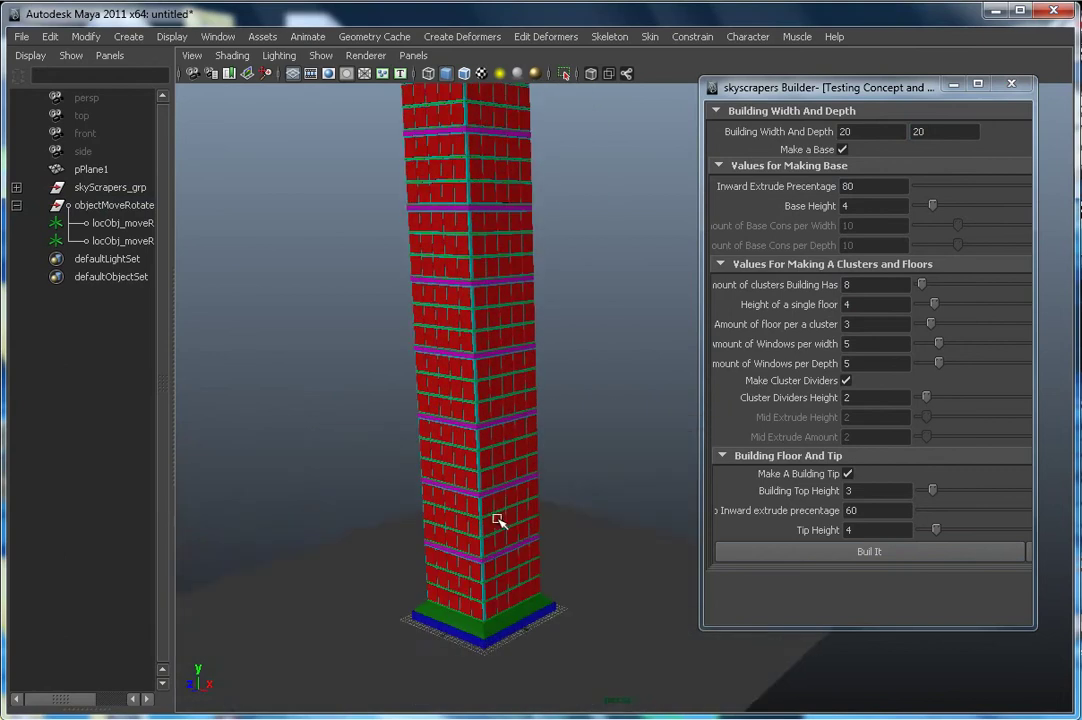
pyautogui.keyDown('alt'); pyautogui.moveTo(420, 625); pyautogui.dragTo(515, 355, button='right'); pyautogui.keyUp('alt')
pyautogui.keyDown('alt'); pyautogui.moveTo(520, 350); pyautogui.dragTo(495, 397, button='middle'); pyautogui.keyUp('alt')
pyautogui.keyDown('alt'); pyautogui.moveTo(495, 398); pyautogui.dragTo(640, 410); pyautogui.keyUp('alt')
pyautogui.moveTo(449, 539); pyautogui.dragTo(422, 458)
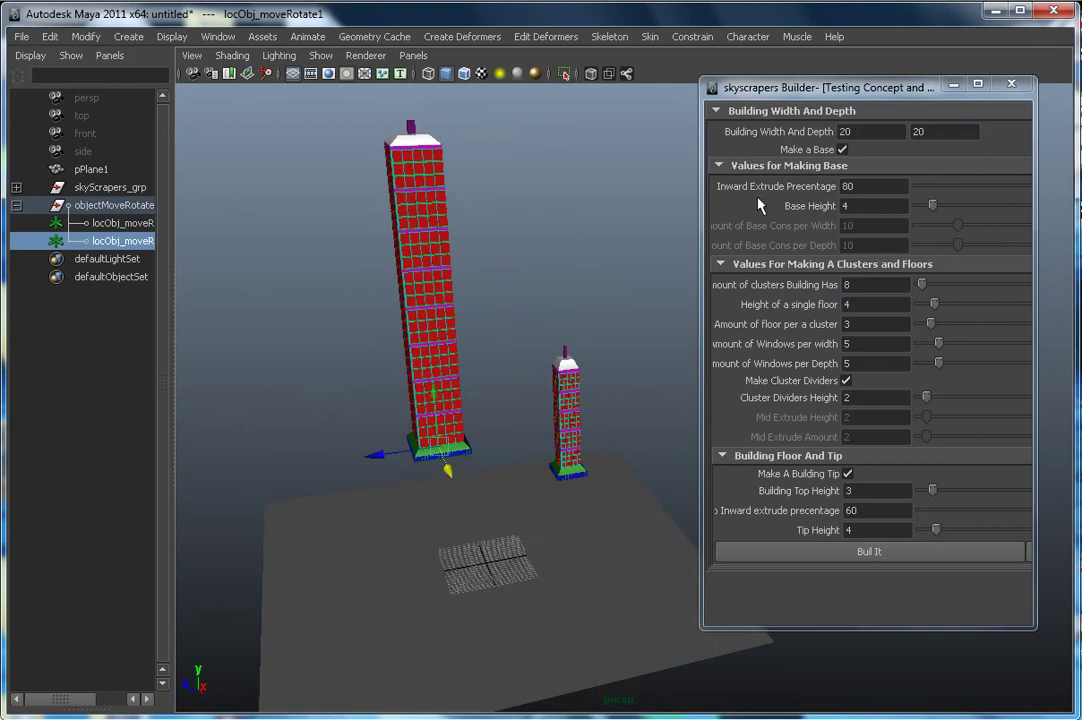
# Set the building width and depth to 50 for the third skyscraper
pyautogui.doubleClick(850, 131)
pyautogui.write('50')
pyautogui.press('Tab')
pyautogui.write('5')
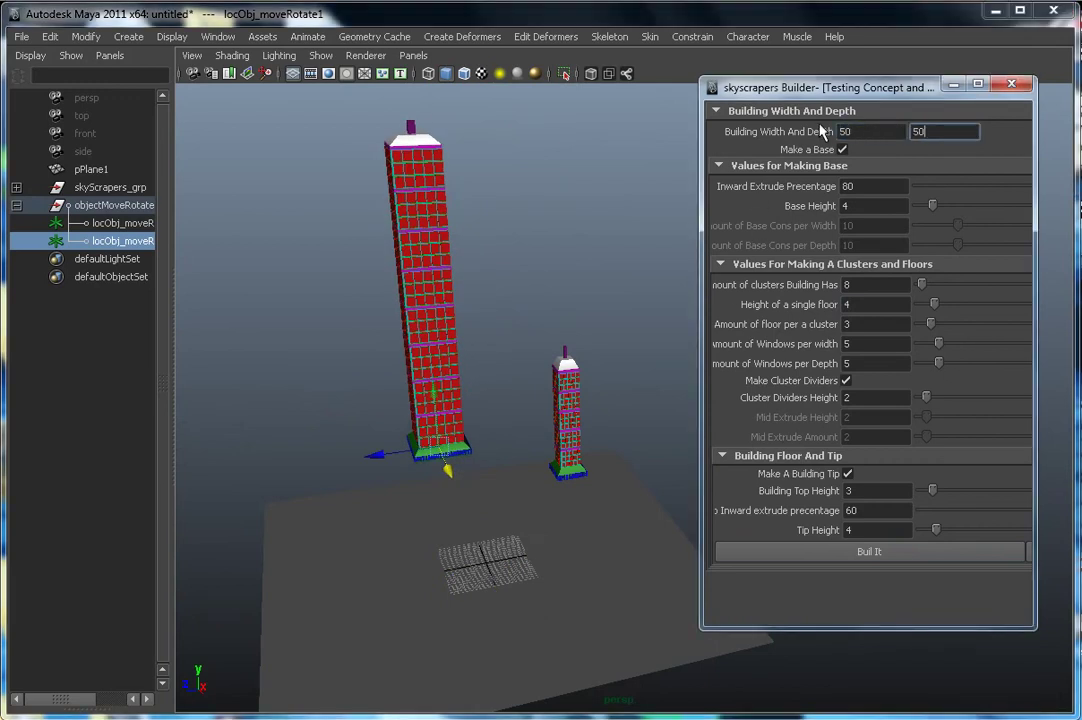
pyautogui.write('0')
# Set the amount of clusters to 20 and the inward extrude percentage to 65
pyautogui.doubleClick(877, 184)
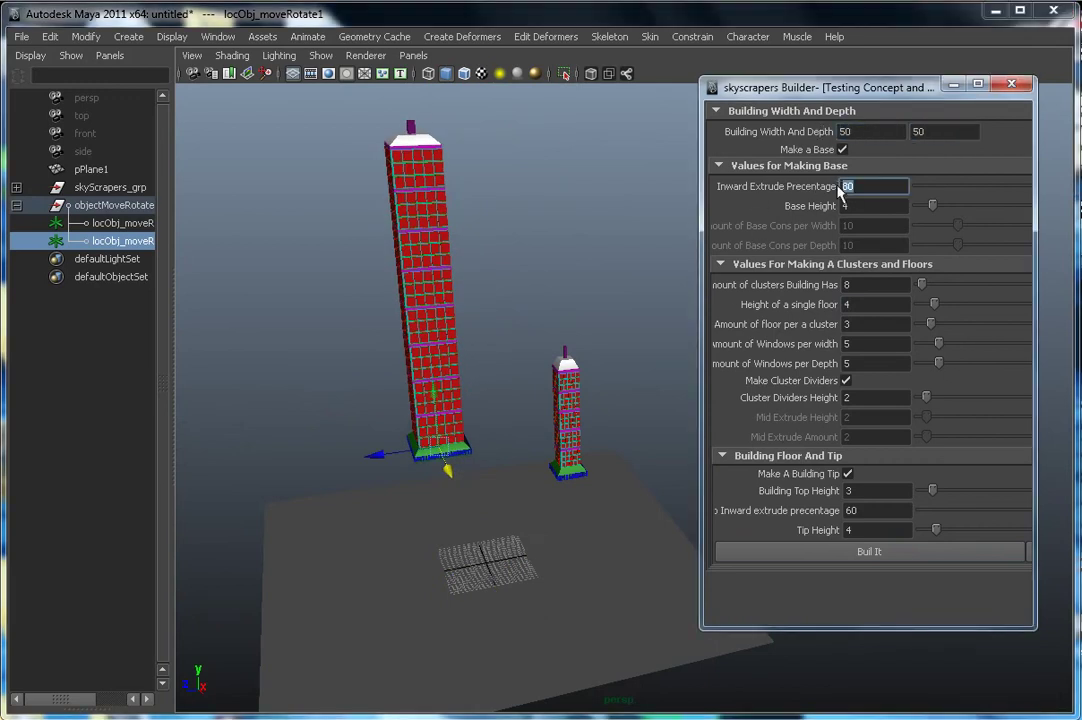
pyautogui.doubleClick(859, 284)
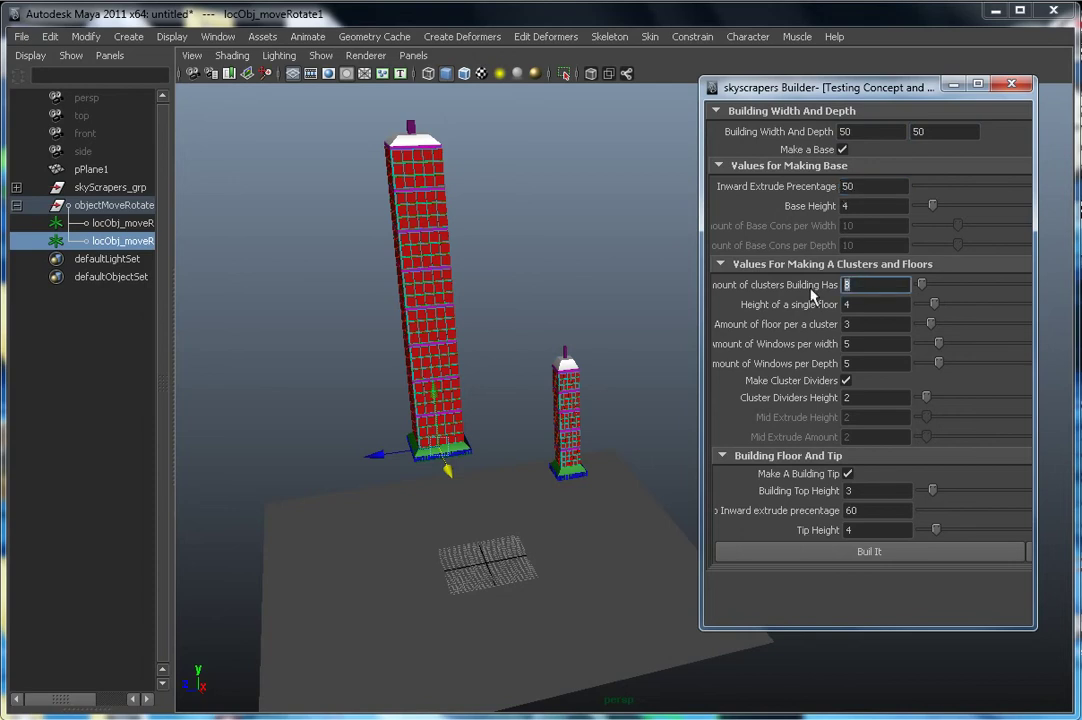
pyautogui.write('20')
pyautogui.doubleClick(828, 186)
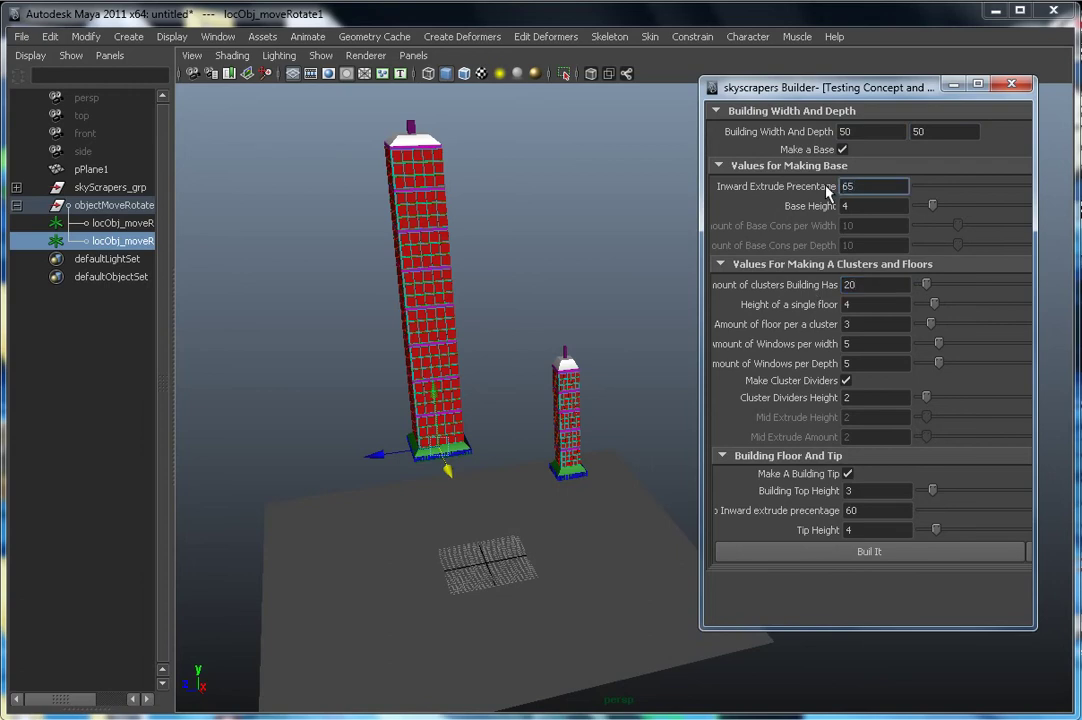
# Set the single-floor height to 2 and the windows per width and per depth to 10 each
pyautogui.doubleClick(820, 304)
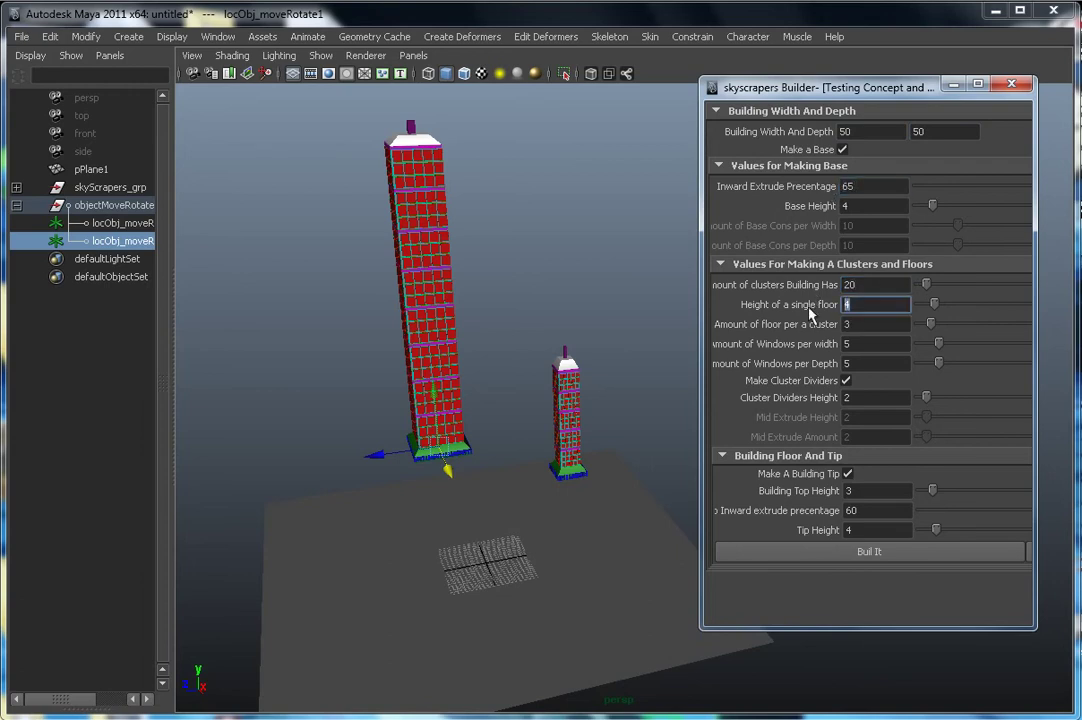
pyautogui.write('2')
pyautogui.moveTo(866, 344); pyautogui.dragTo(803, 343)
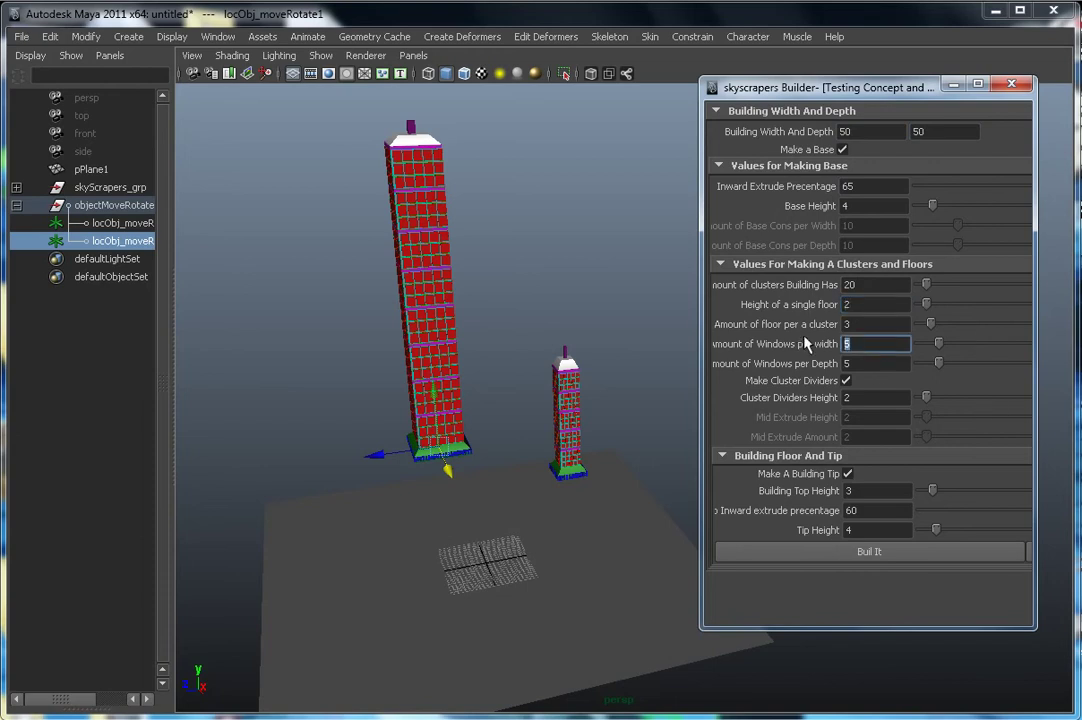
pyautogui.write('10')
pyautogui.press('Tab')
pyautogui.write('10')
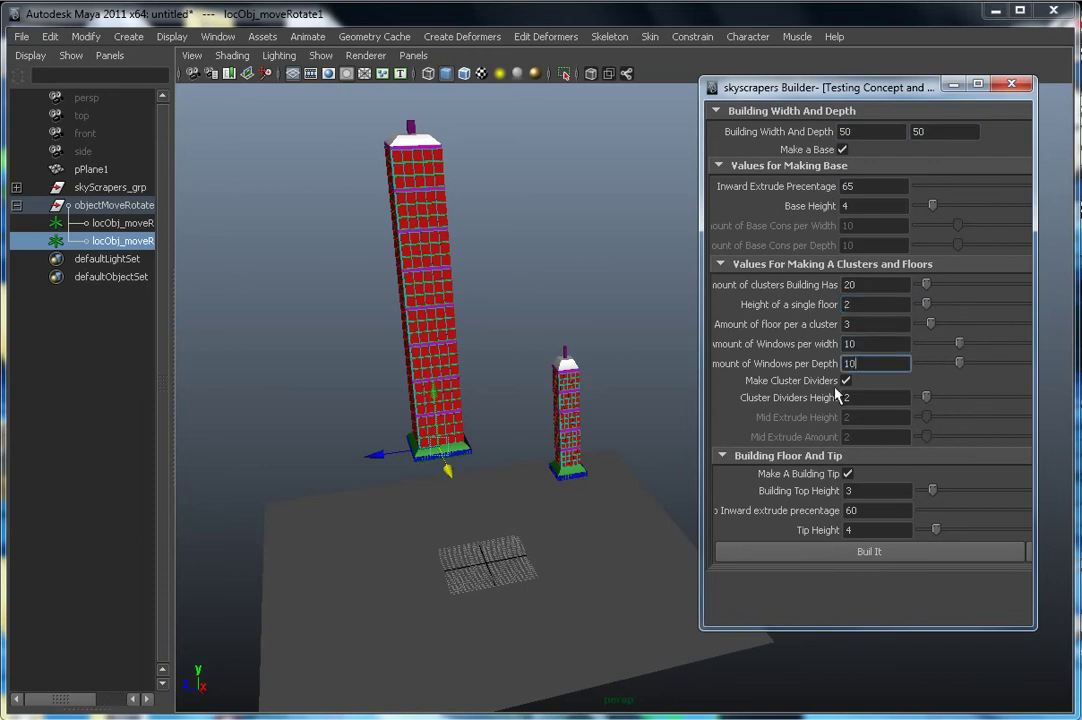
# Set the cluster dividers height to 4 and build the third skyscraper
pyautogui.doubleClick(845, 397)
pyautogui.write('4')
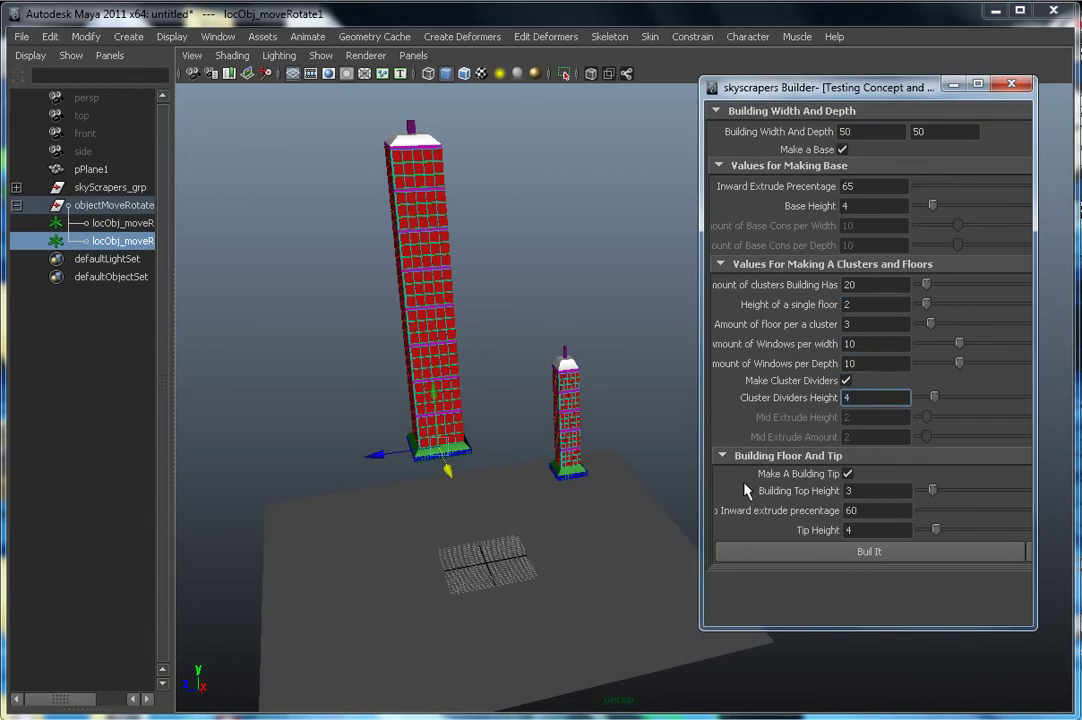
pyautogui.click(863, 551)
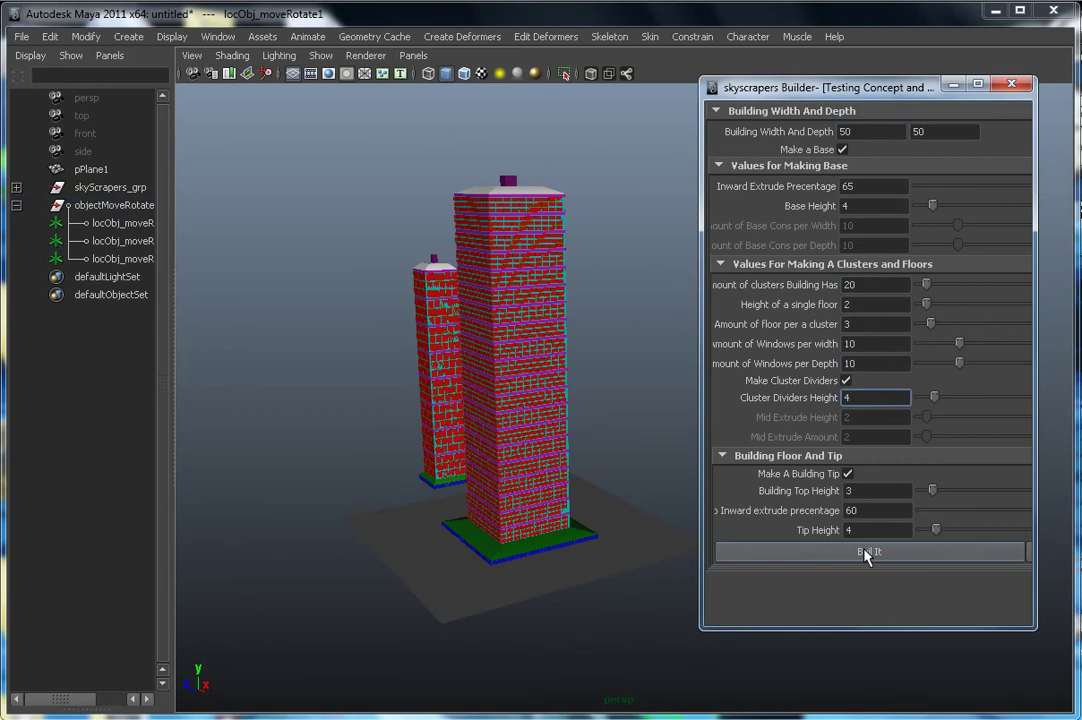
# Move the third skyscraper by its locator off the ground plane, beside the second tower
pyautogui.click(140, 259)
pyautogui.moveTo(465, 550); pyautogui.dragTo(276, 586)
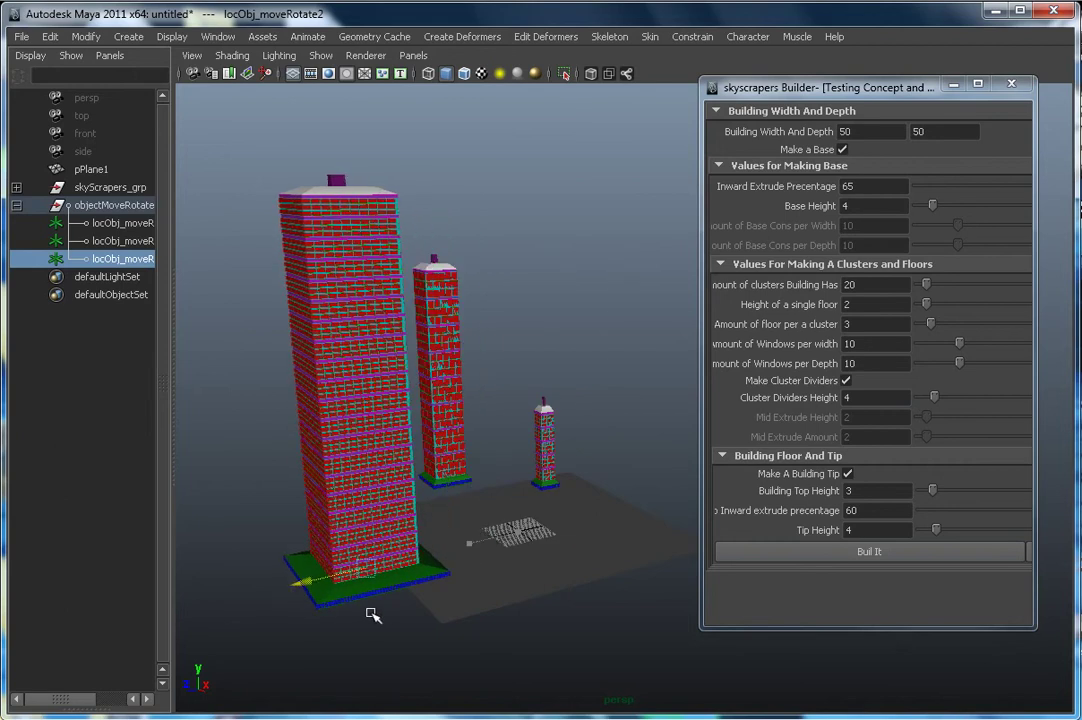
pyautogui.moveTo(378, 588); pyautogui.dragTo(316, 528)
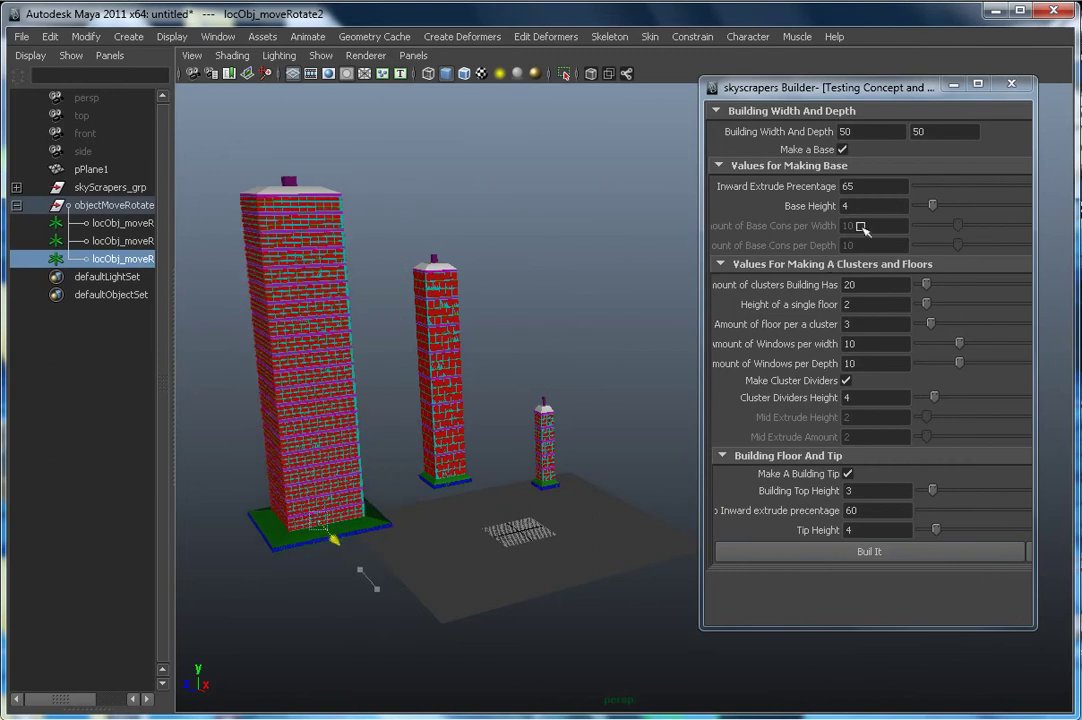
# Build a fourth building with 5 clusters, 5 windows per width and per depth, and no building tip
pyautogui.doubleClick(878, 284)
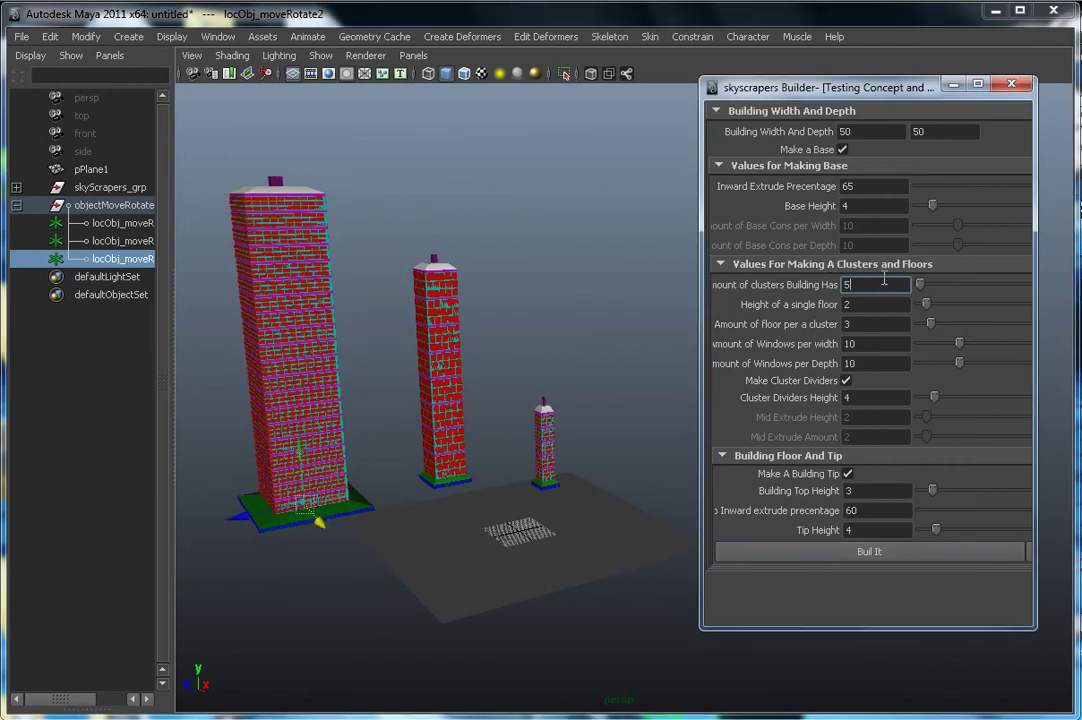
pyautogui.click(872, 343)
pyautogui.write('5')
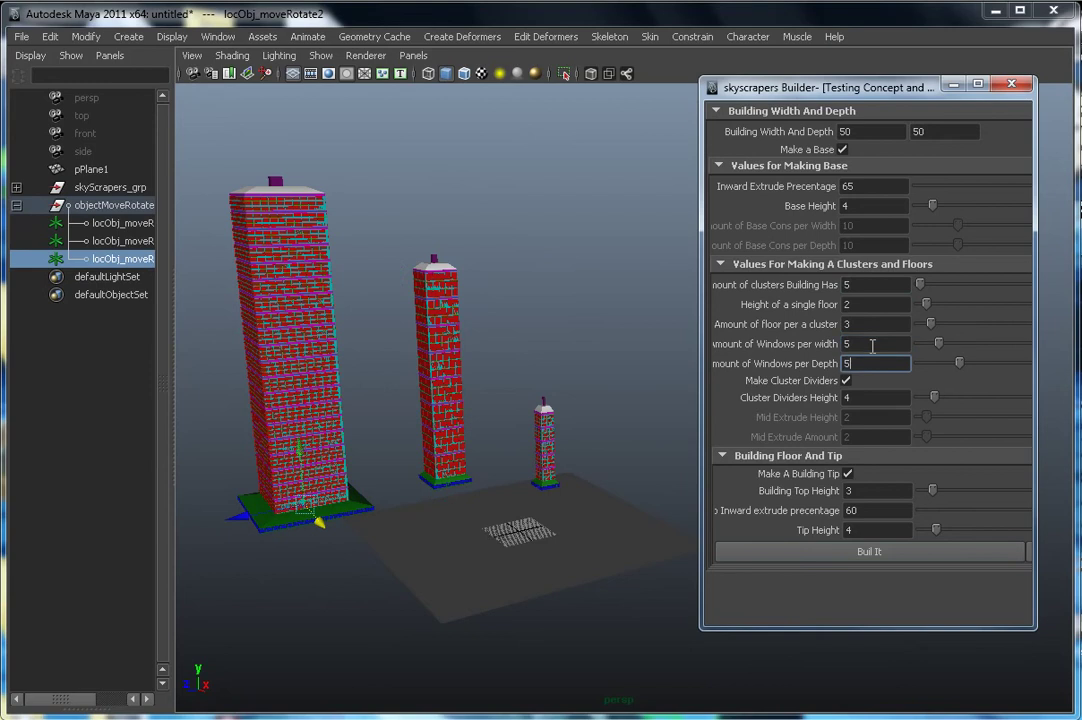
pyautogui.press('Tab')
pyautogui.write('5')
pyautogui.click(848, 475)
pyautogui.click(864, 553)
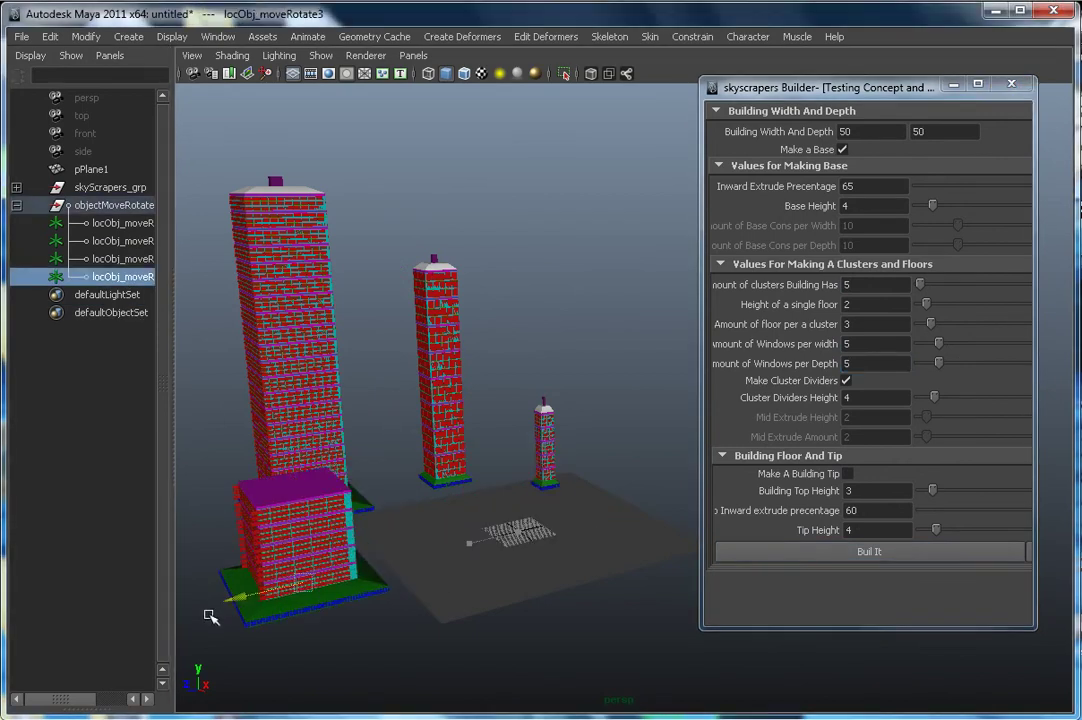
# Set the building width to 40, the depth to 50 and the inward extrude percentage to 80
pyautogui.doubleClick(866, 130)
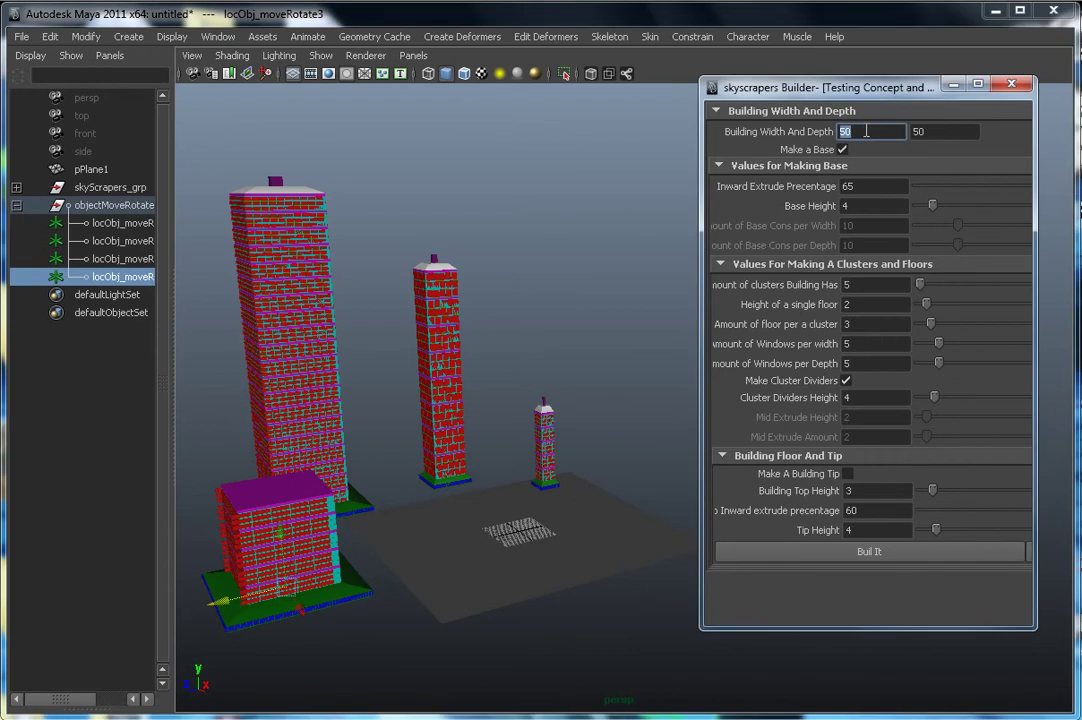
pyautogui.write('40')
pyautogui.press('Tab')
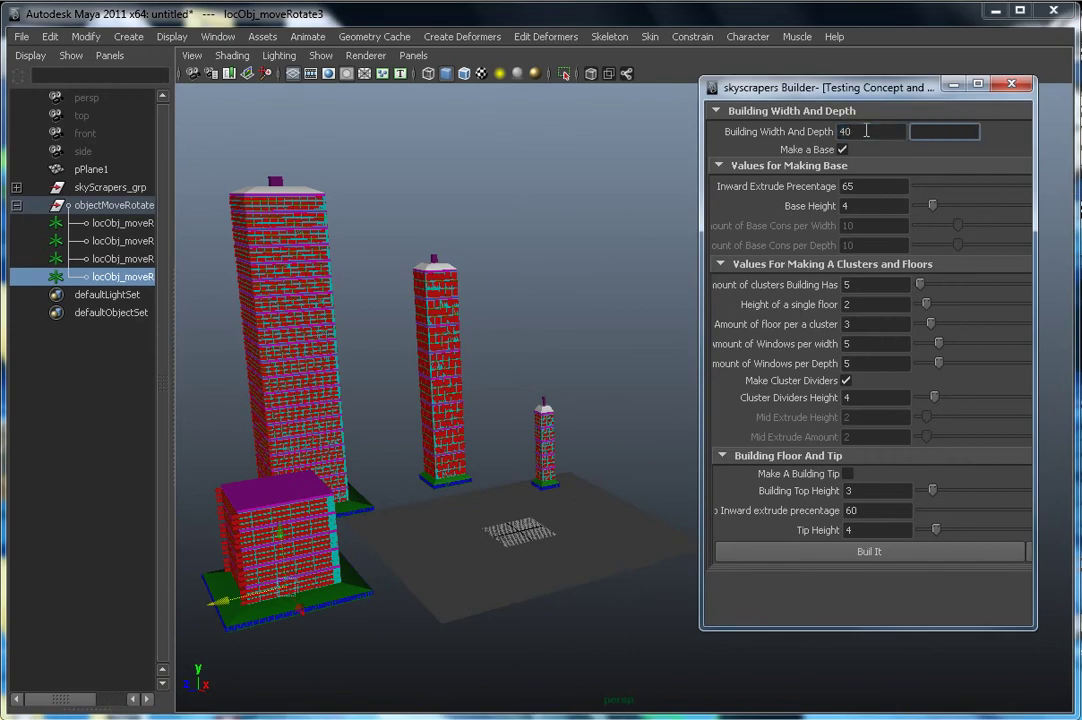
pyautogui.doubleClick(883, 190)
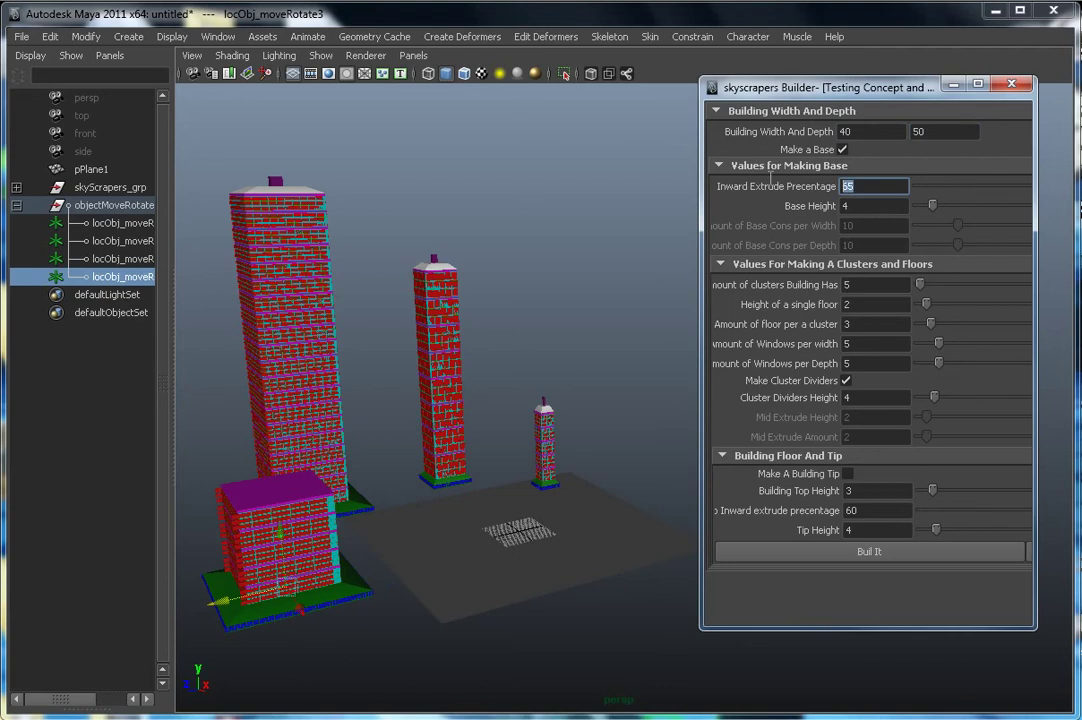
# Build a fifth building with 2 clusters, a single-floor height of 4, no cluster dividers and a building tip
pyautogui.doubleClick(860, 285)
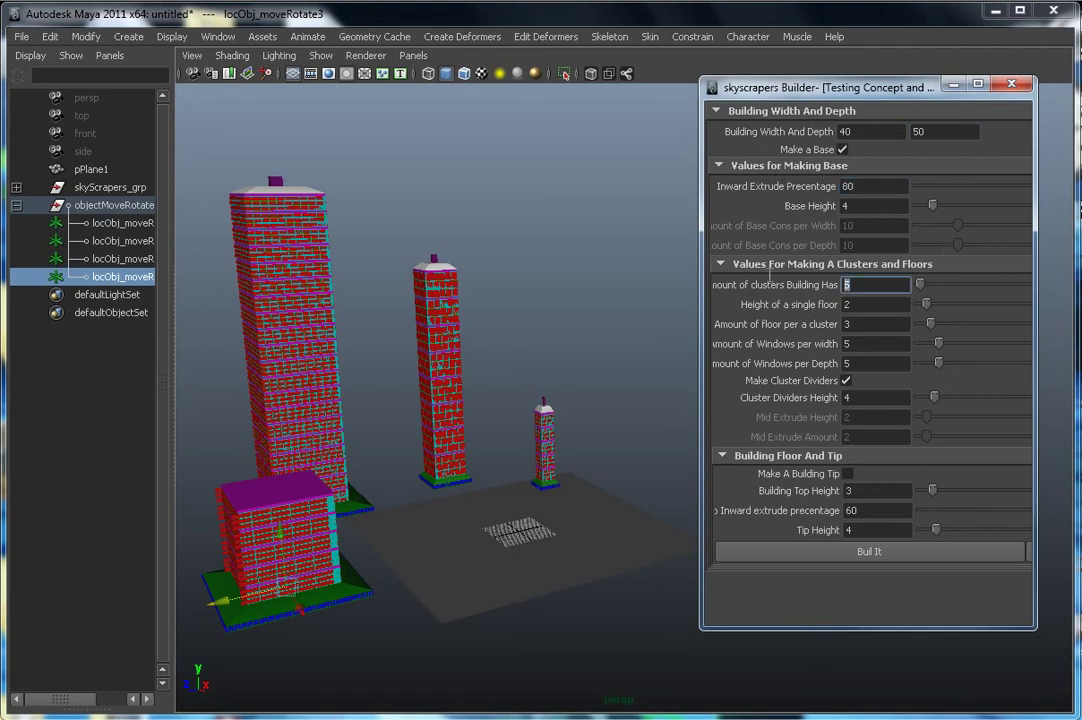
pyautogui.write('2')
pyautogui.press('Tab')
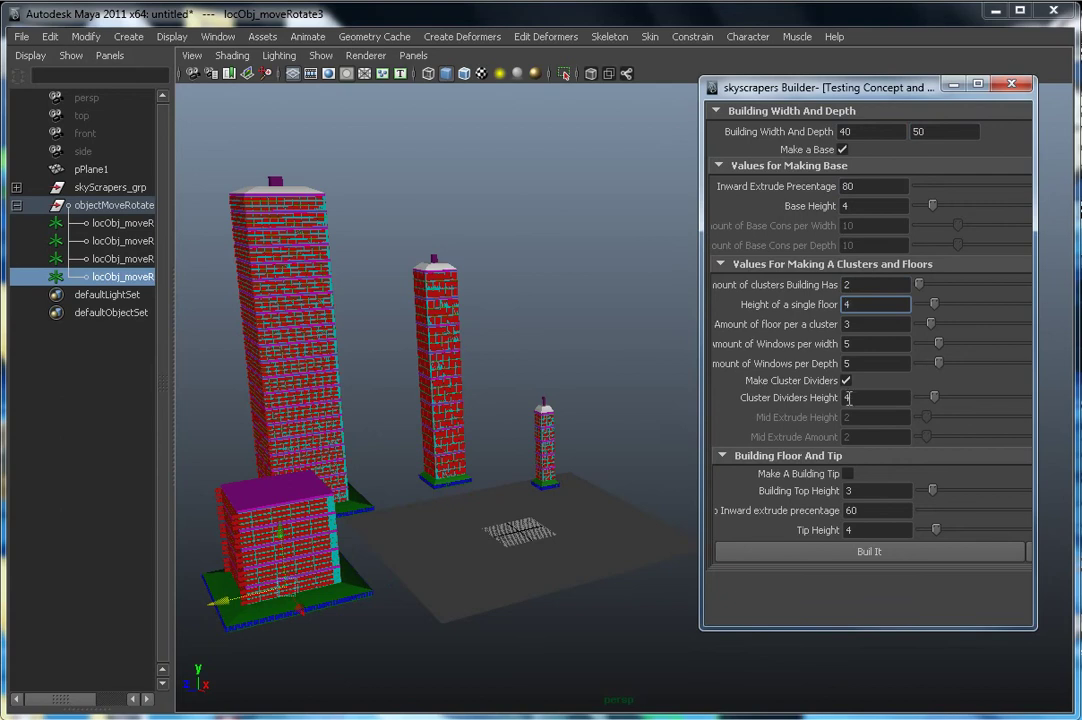
pyautogui.click(846, 381)
pyautogui.click(890, 553)
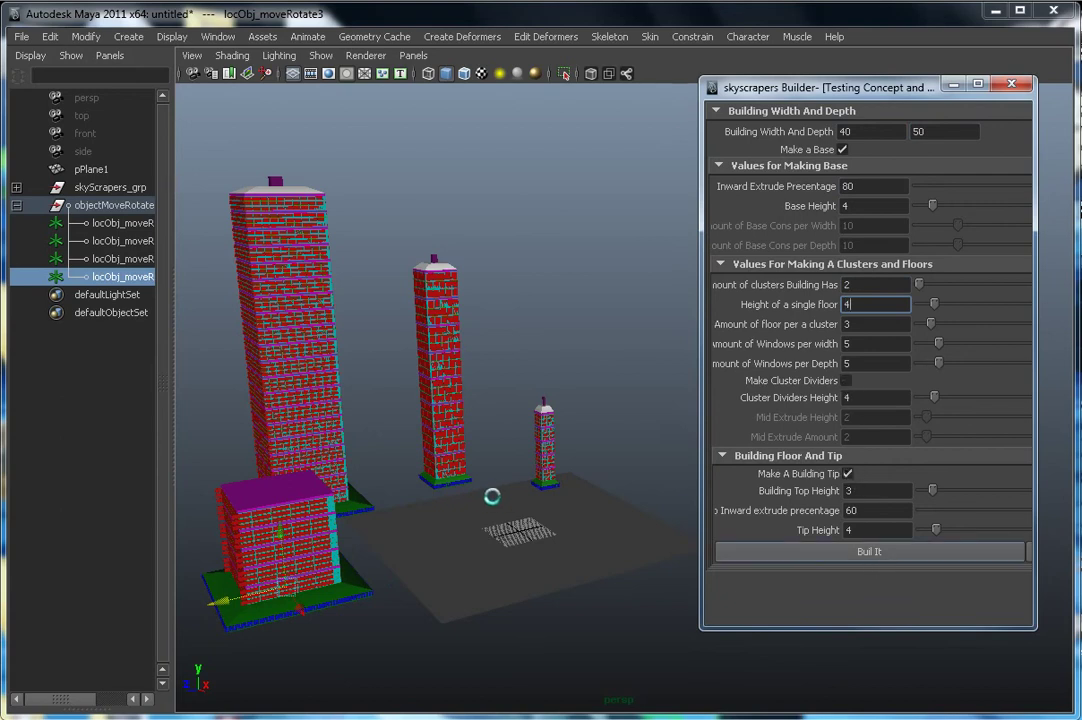
# Rotate the fifth building about its vertical axis and move it to the ground plane's side opposite the large towers
pyautogui.click(99, 294)
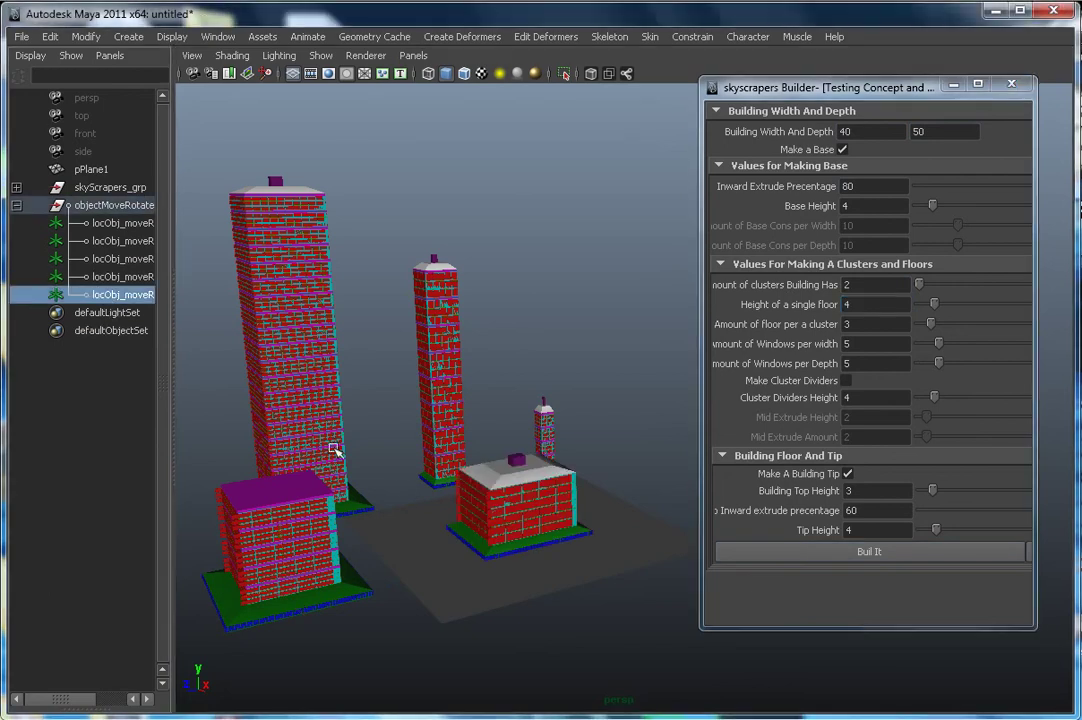
pyautogui.press('e')
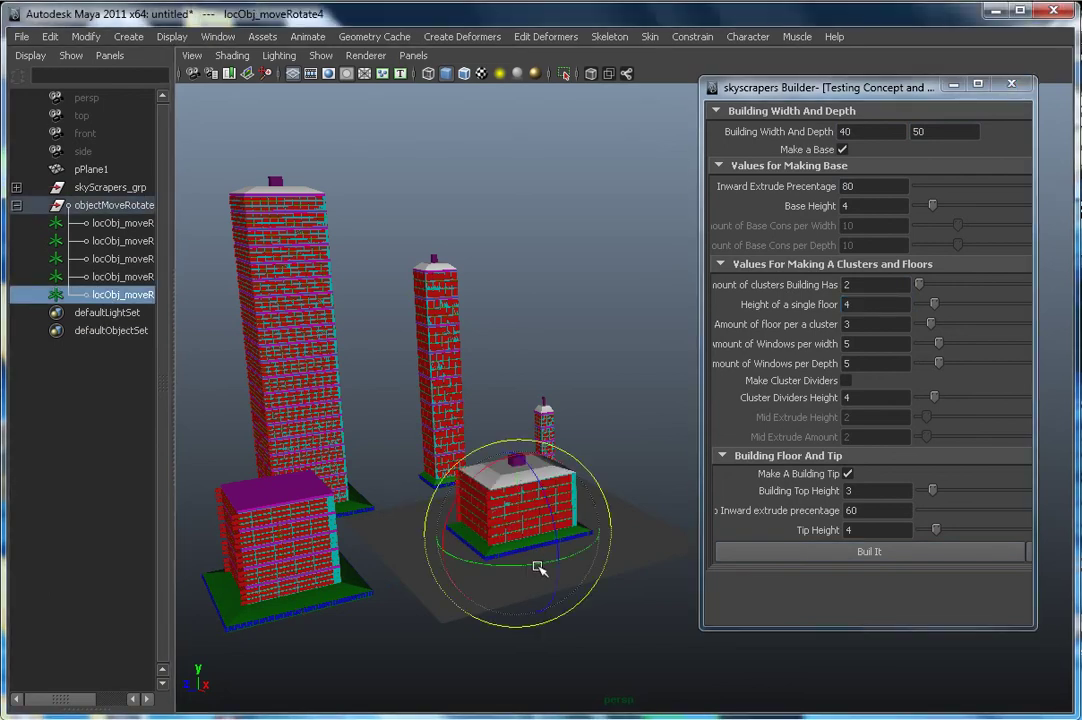
pyautogui.moveTo(535, 566); pyautogui.dragTo(477, 553)
pyautogui.press('w')
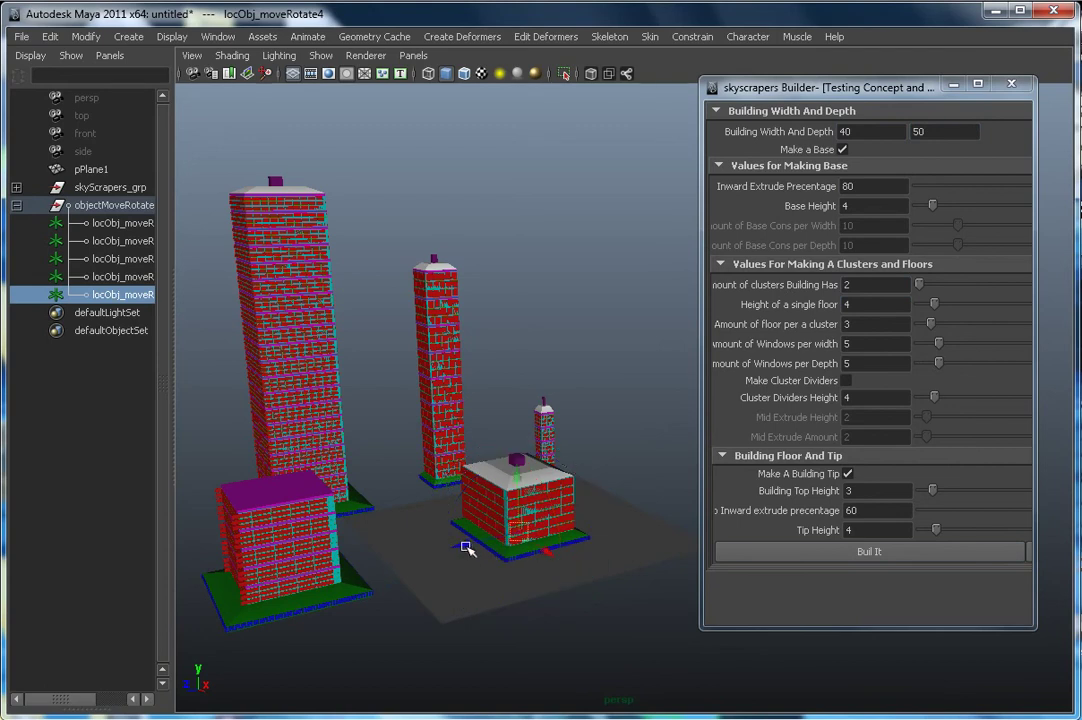
pyautogui.moveTo(587, 505); pyautogui.dragTo(640, 506)
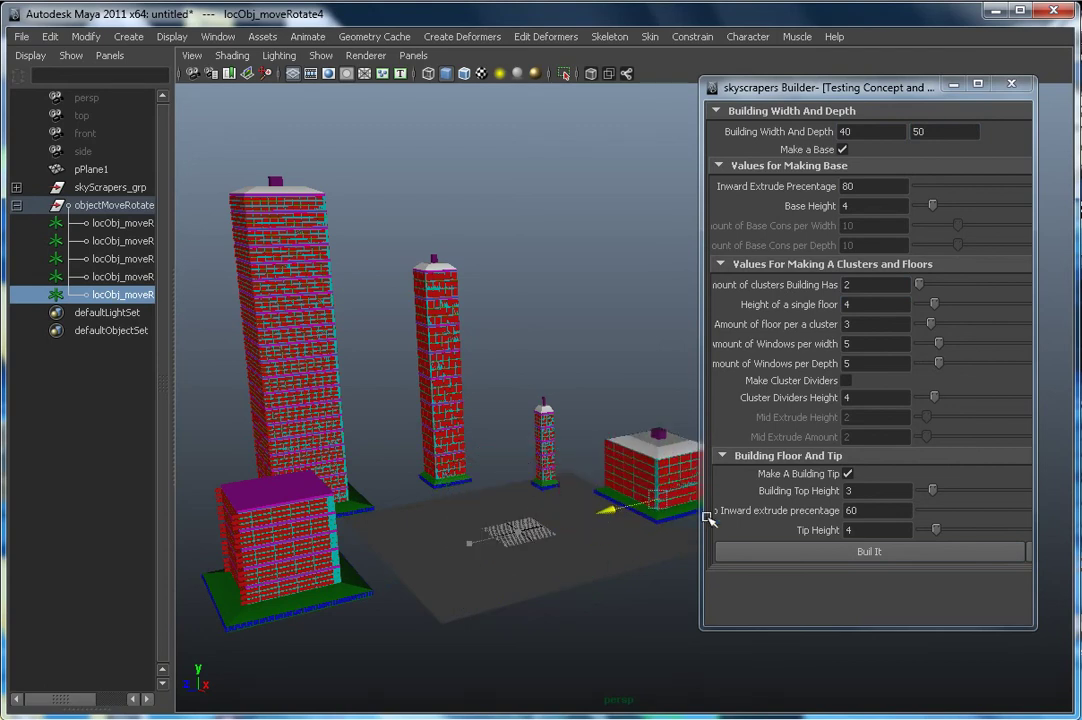
# Build a sixth building without a building tip and move it to the ground plane's near side, in front of the fifth building
pyautogui.click(847, 474)
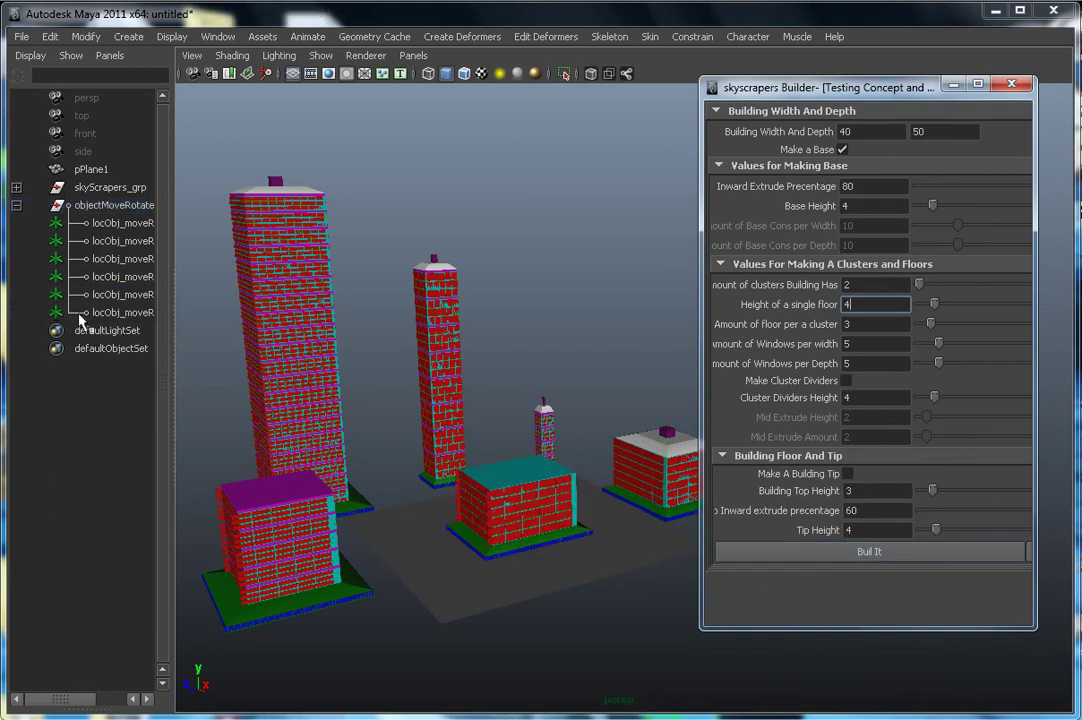
pyautogui.click(82, 314)
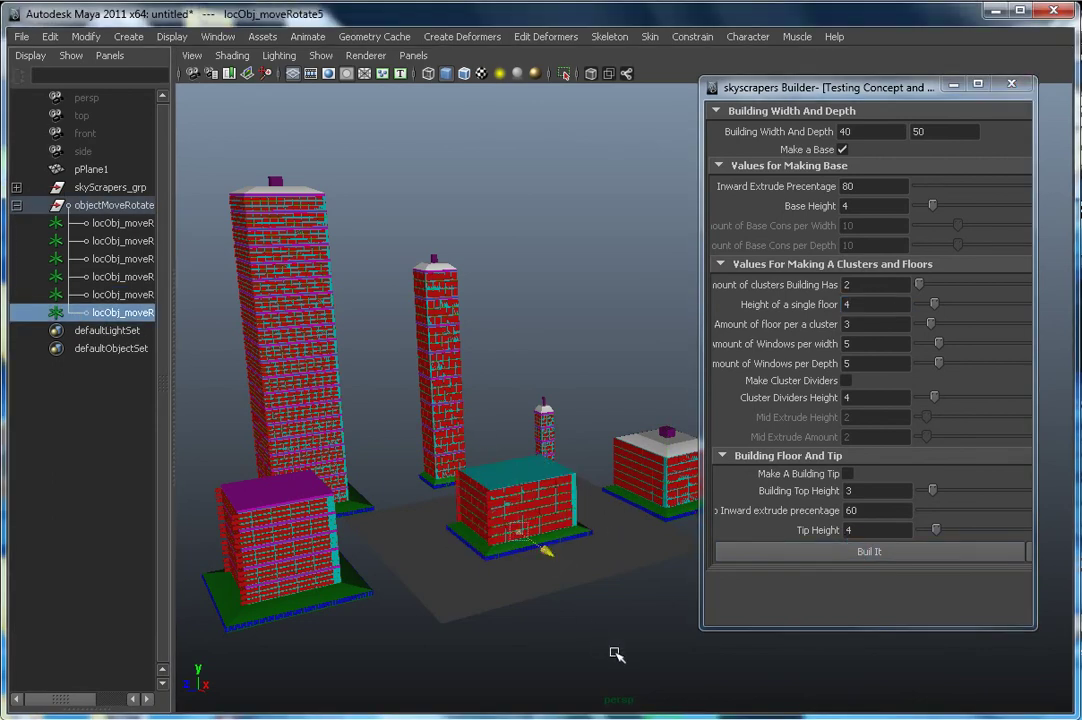
pyautogui.moveTo(616, 654); pyautogui.dragTo(712, 714, button='middle')
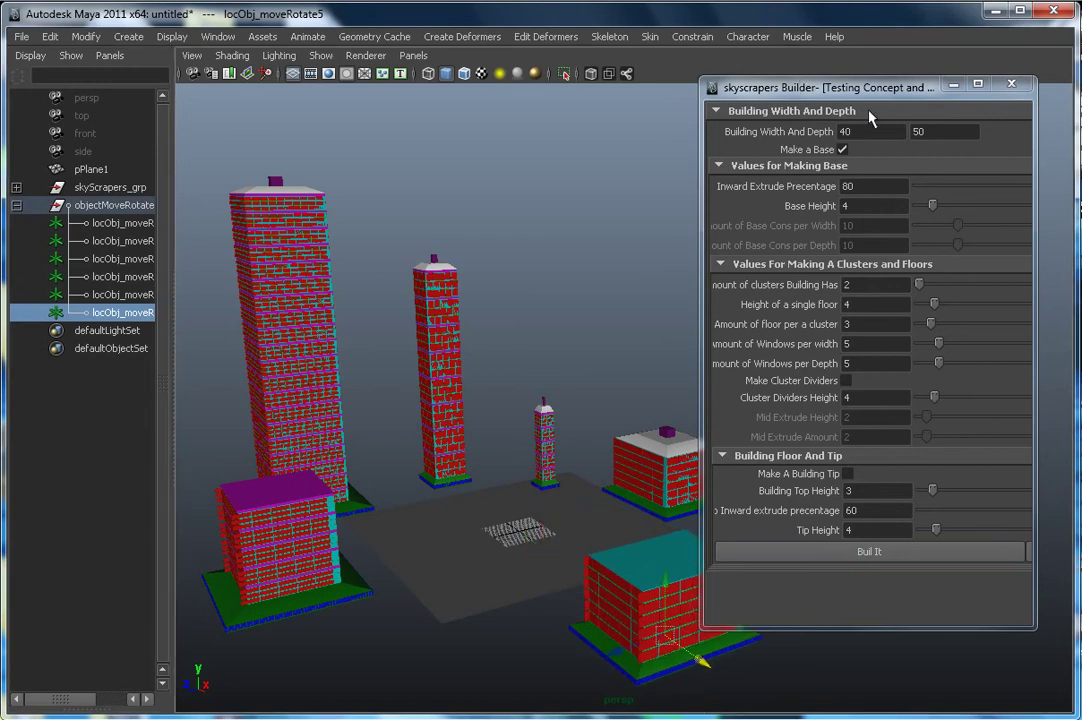
# Build a seventh building without a base and move it between the two tallest towers
pyautogui.click(843, 150)
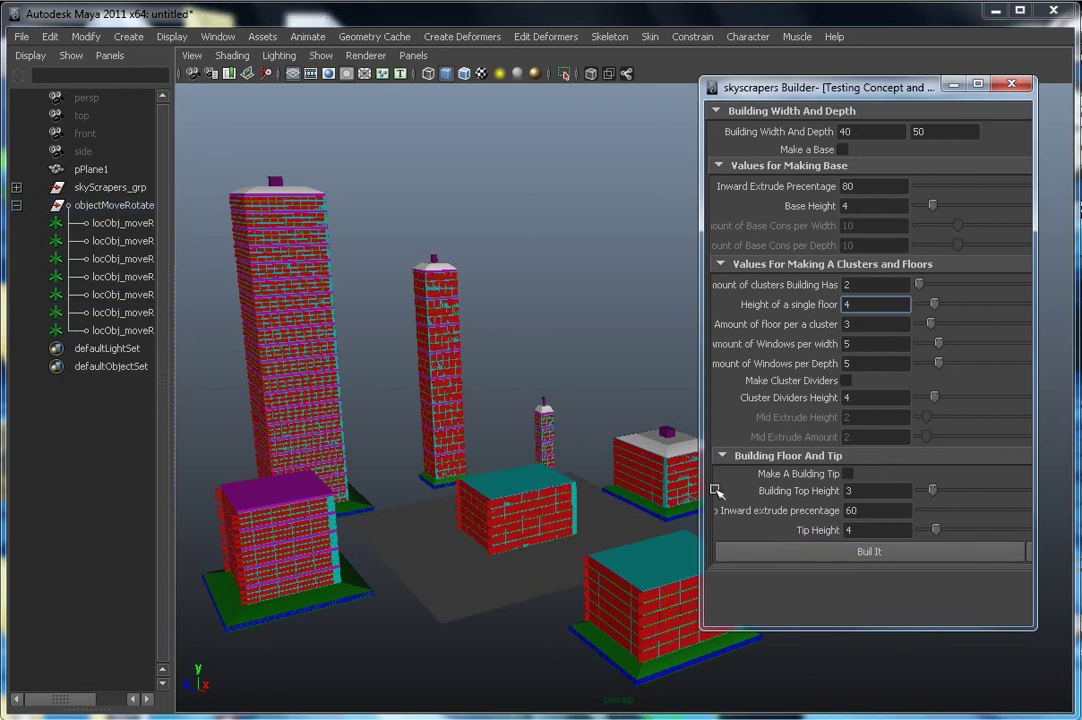
pyautogui.click(66, 330)
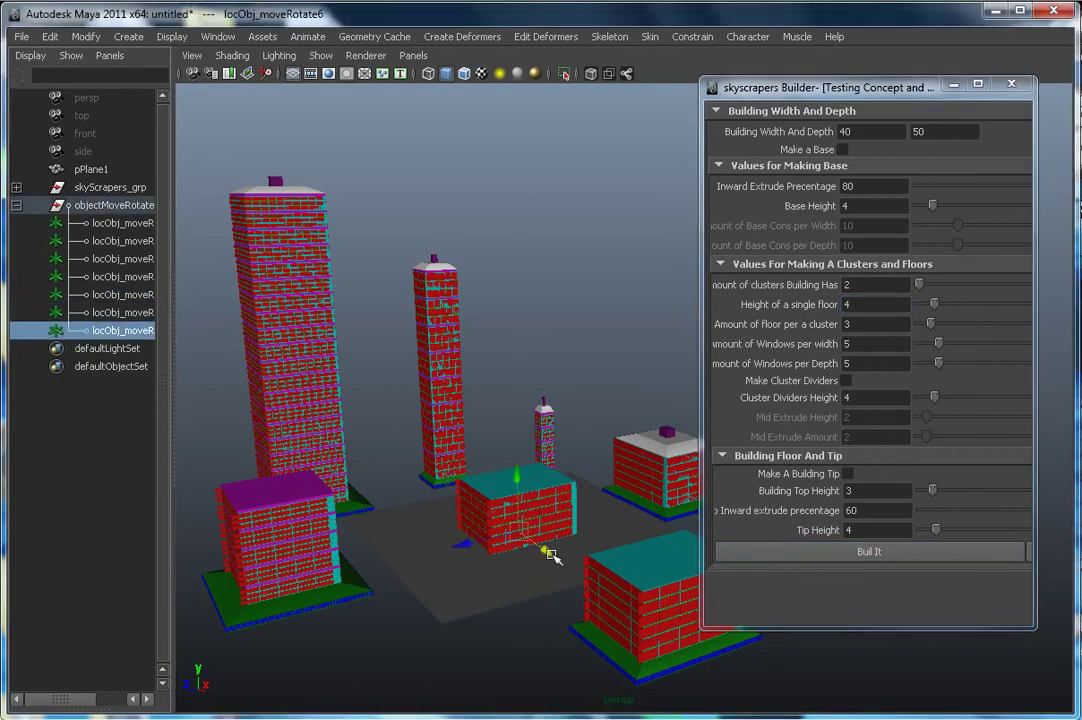
pyautogui.moveTo(551, 555); pyautogui.dragTo(403, 423)
# Set both the building width and depth to 20
pyautogui.click(889, 129)
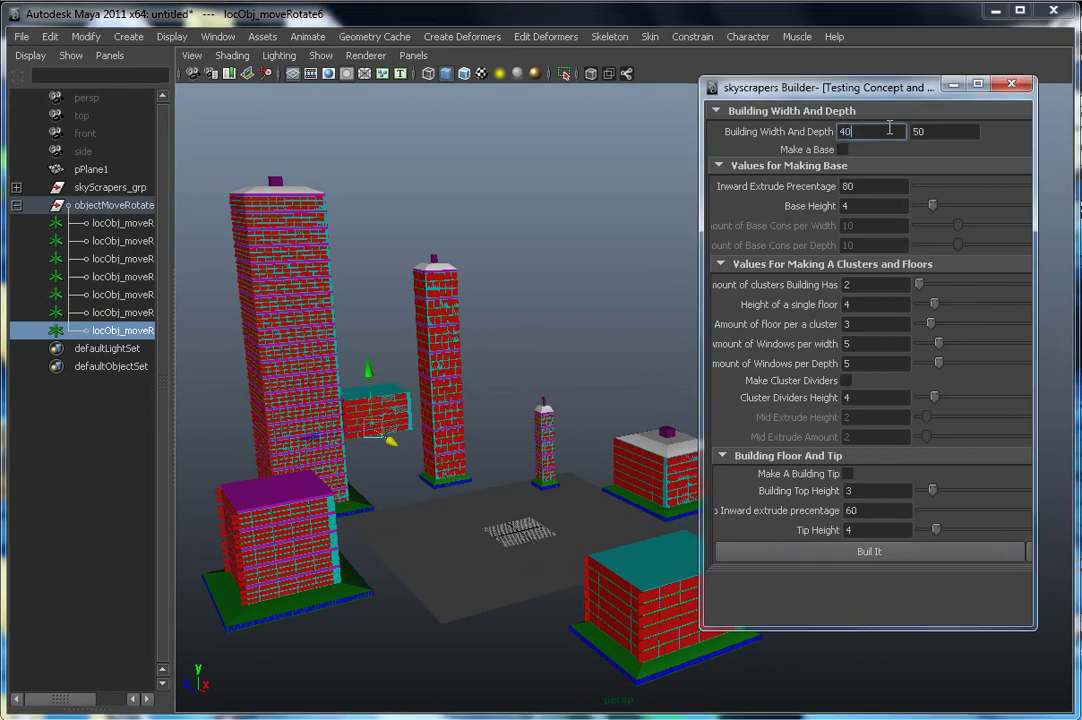
pyautogui.press('Tab')
pyautogui.write('20')
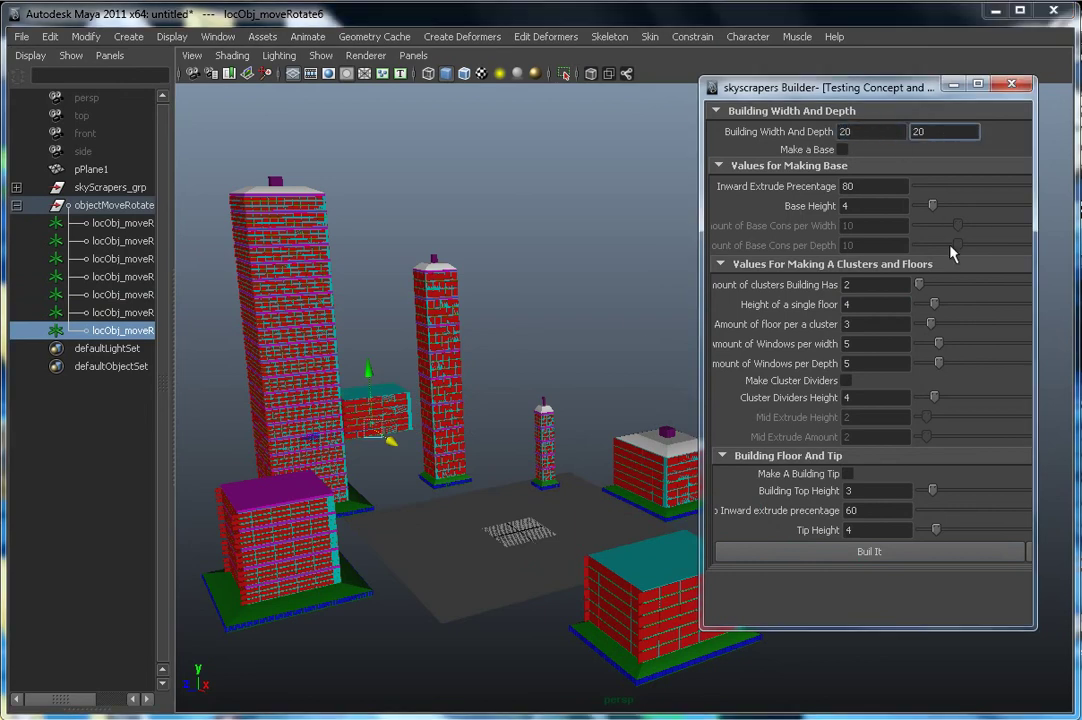
# Build an eighth building with 5 clusters, a single-floor height of 2, 6 windows per width and per depth, and a building tip
pyautogui.click(891, 284)
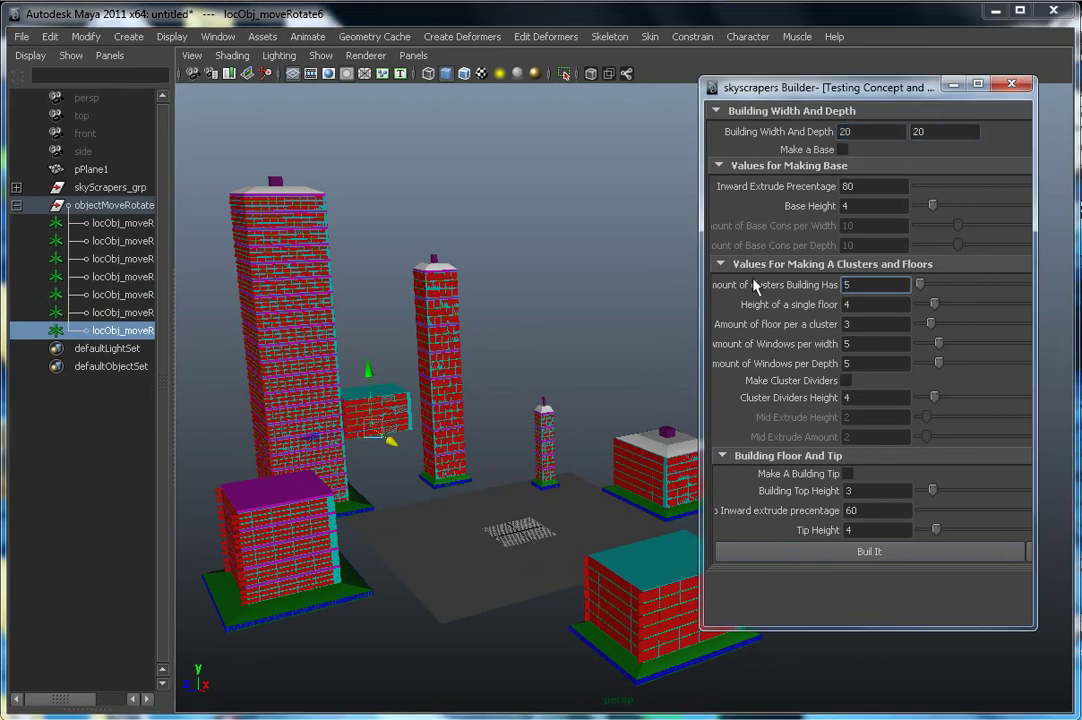
pyautogui.press('BackSpace')
pyautogui.write('5')
pyautogui.press('Tab')
pyautogui.write('2')
pyautogui.press('Tab')
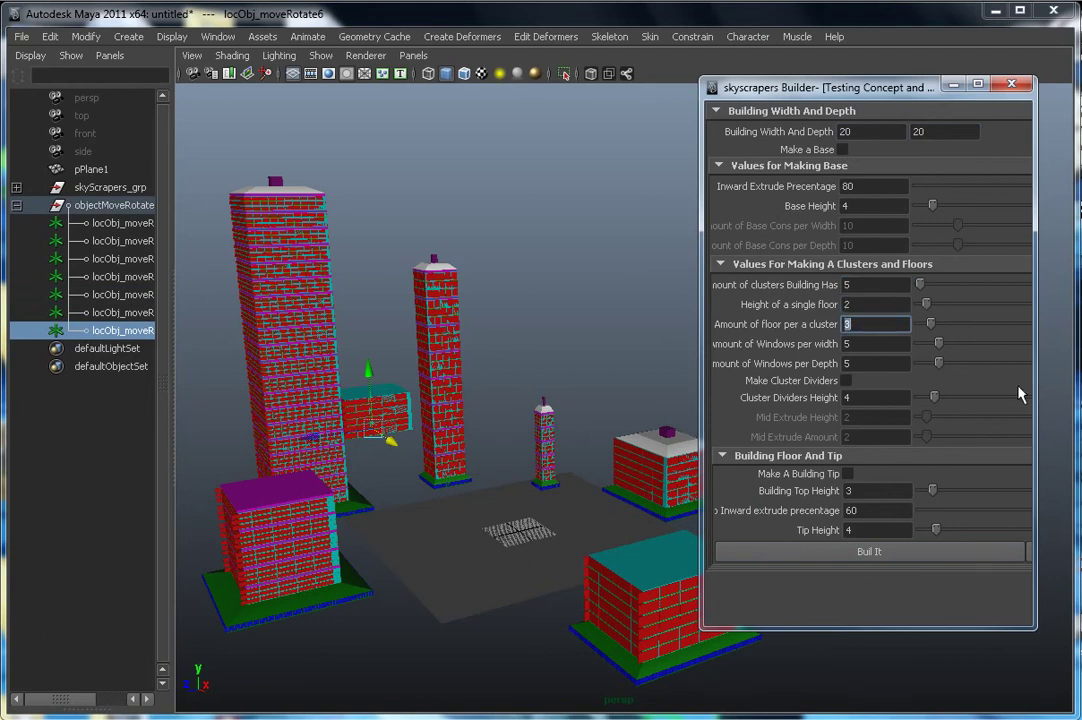
pyautogui.press('Tab')
pyautogui.write('6')
pyautogui.press('Tab')
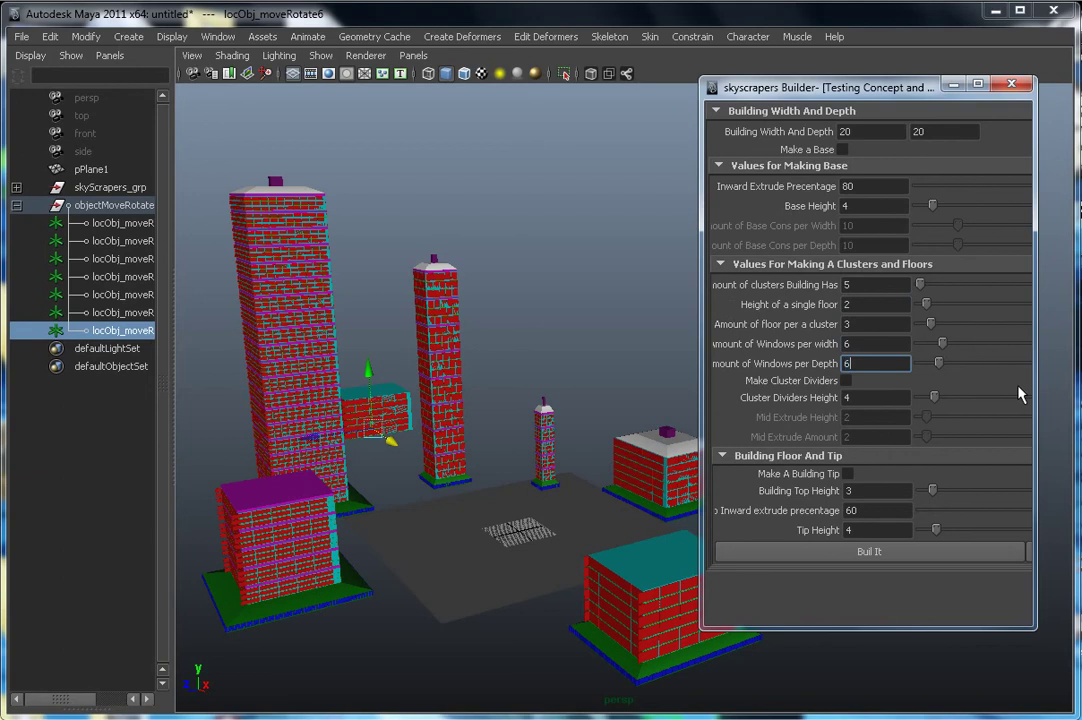
pyautogui.click(847, 473)
pyautogui.click(860, 561)
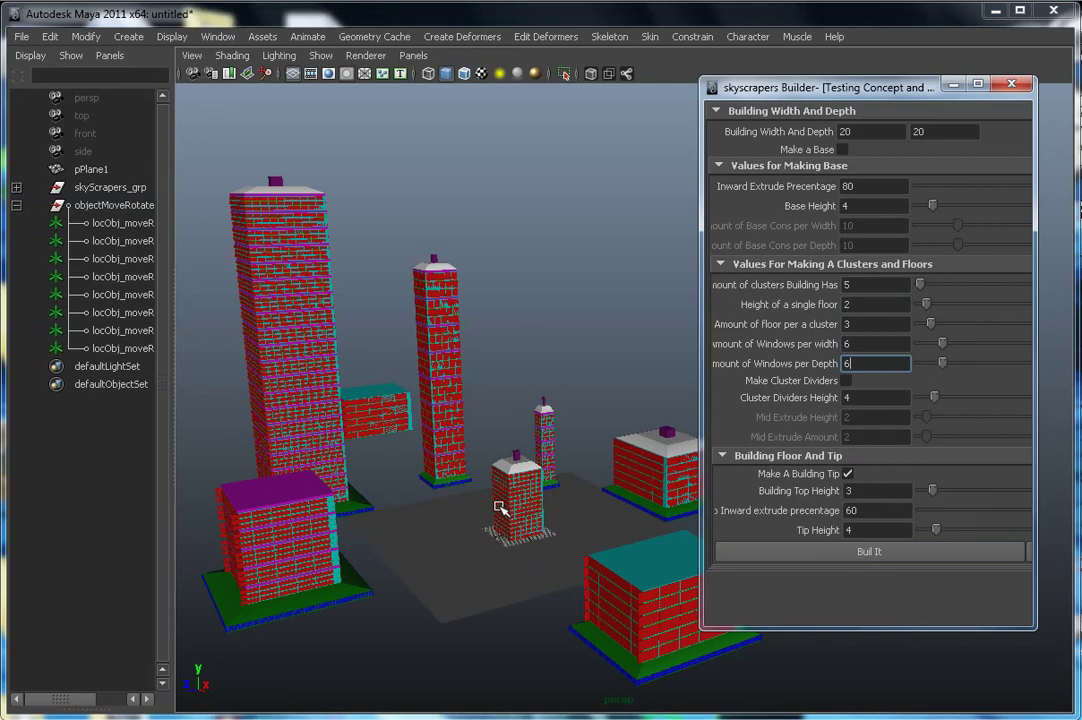
# Move the eighth building to the ground plane's near edge, between the fourth and sixth buildings, and deselect it
pyautogui.click(531, 537)
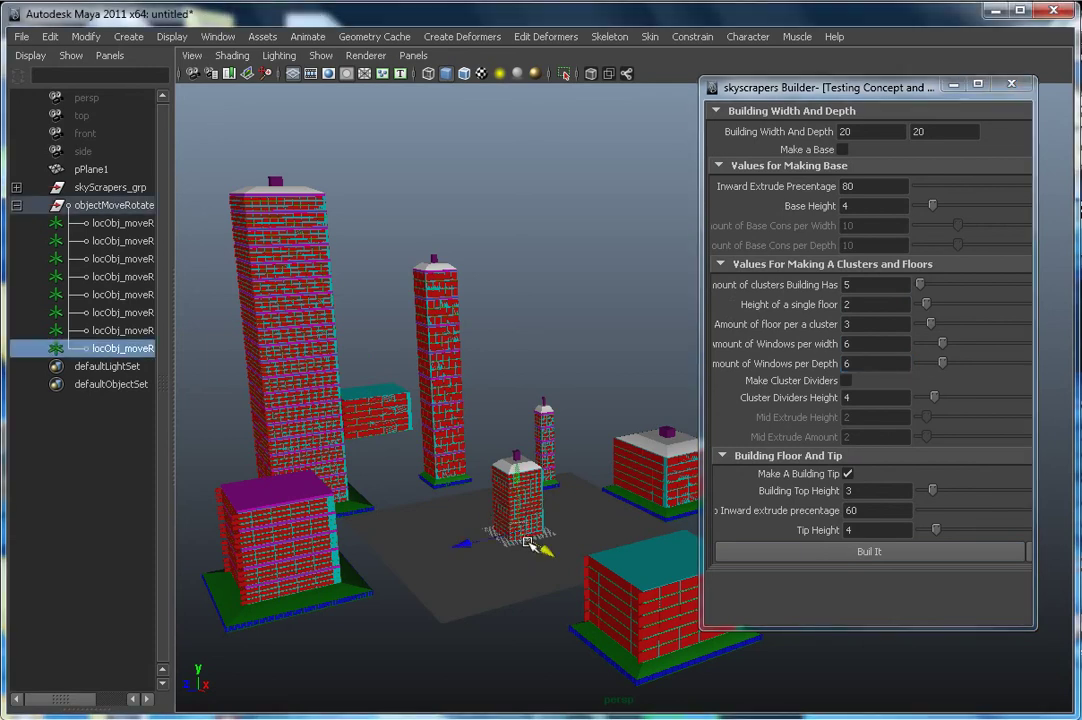
pyautogui.moveTo(529, 541); pyautogui.dragTo(451, 670)
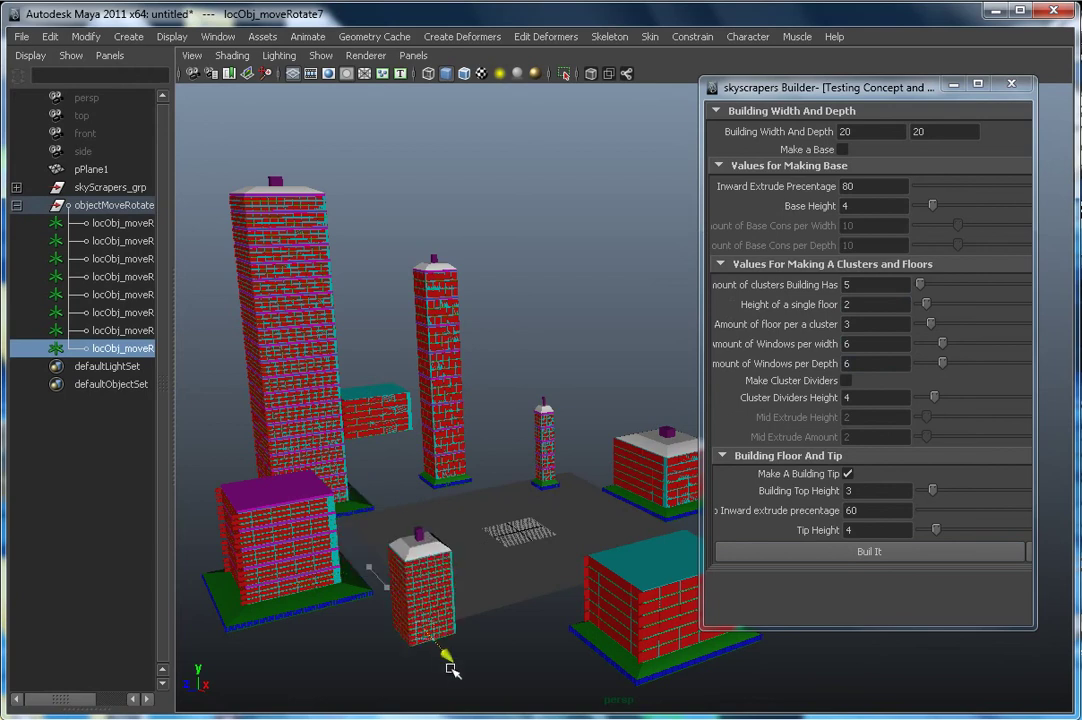
pyautogui.click(346, 517)
# Switch to the scripts folder and open skyscrapers_builderUI.mel in EditPlus 3
pyautogui.hotkey('alt', 'Tab')
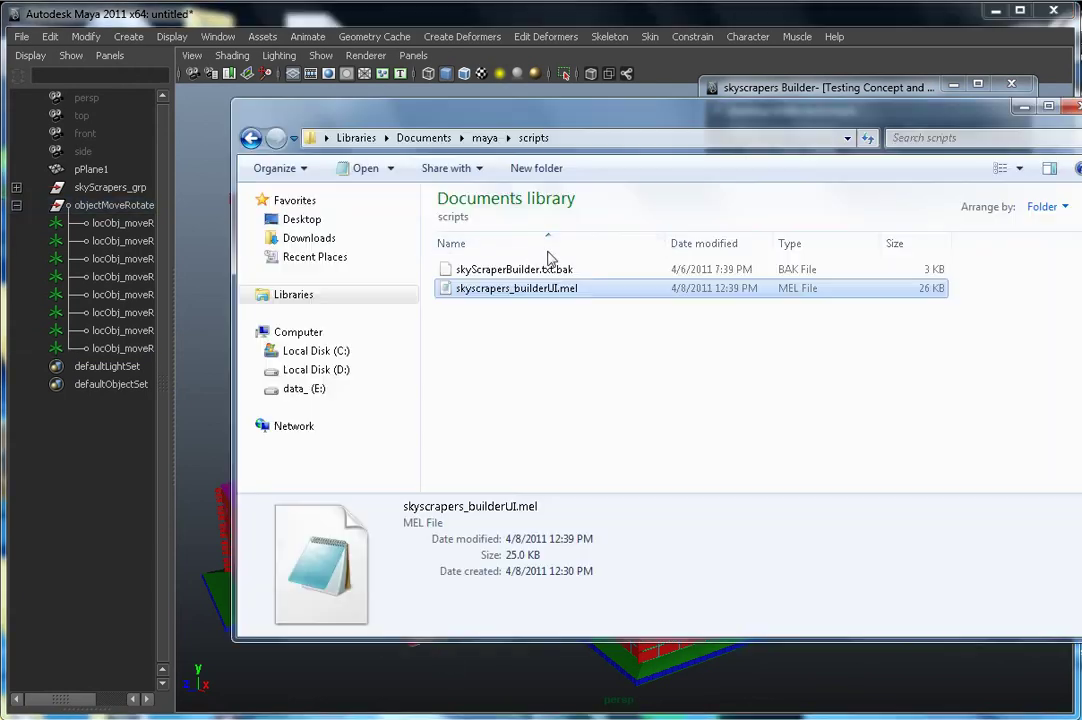
pyautogui.rightClick(490, 288)
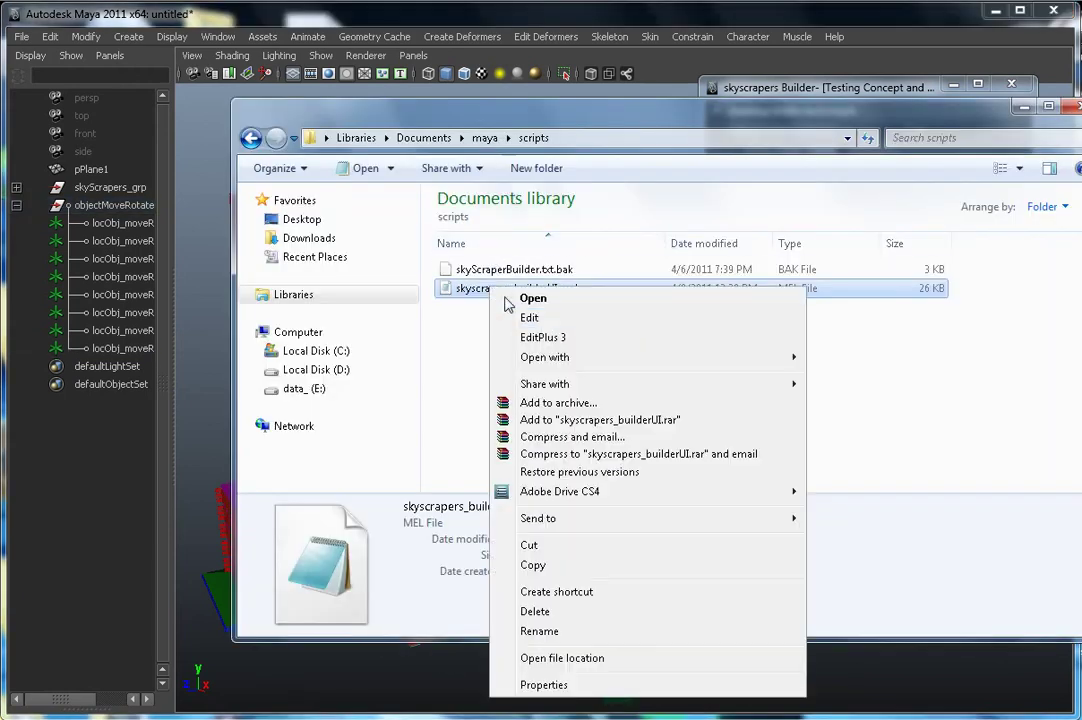
pyautogui.click(567, 341)
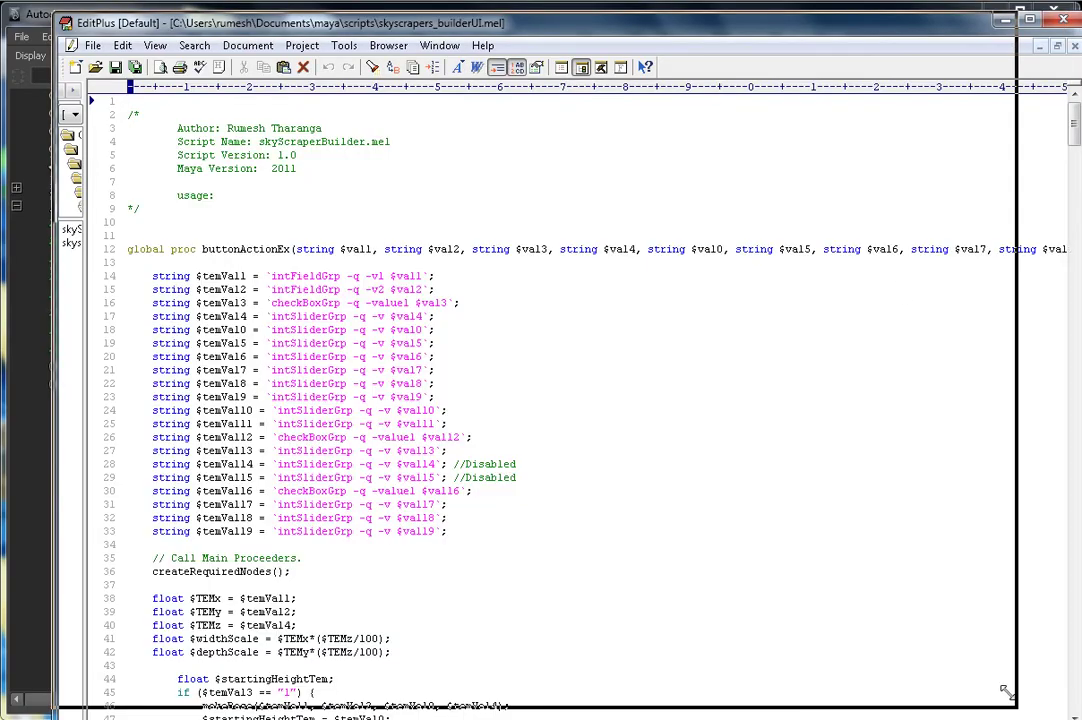
# Examine the script's code from the variable queries through the interface, base, cluster and floor procedures to the window loops
pyautogui.scroll(-1, 864, 370)
pyautogui.scroll(-6, 864, 370)
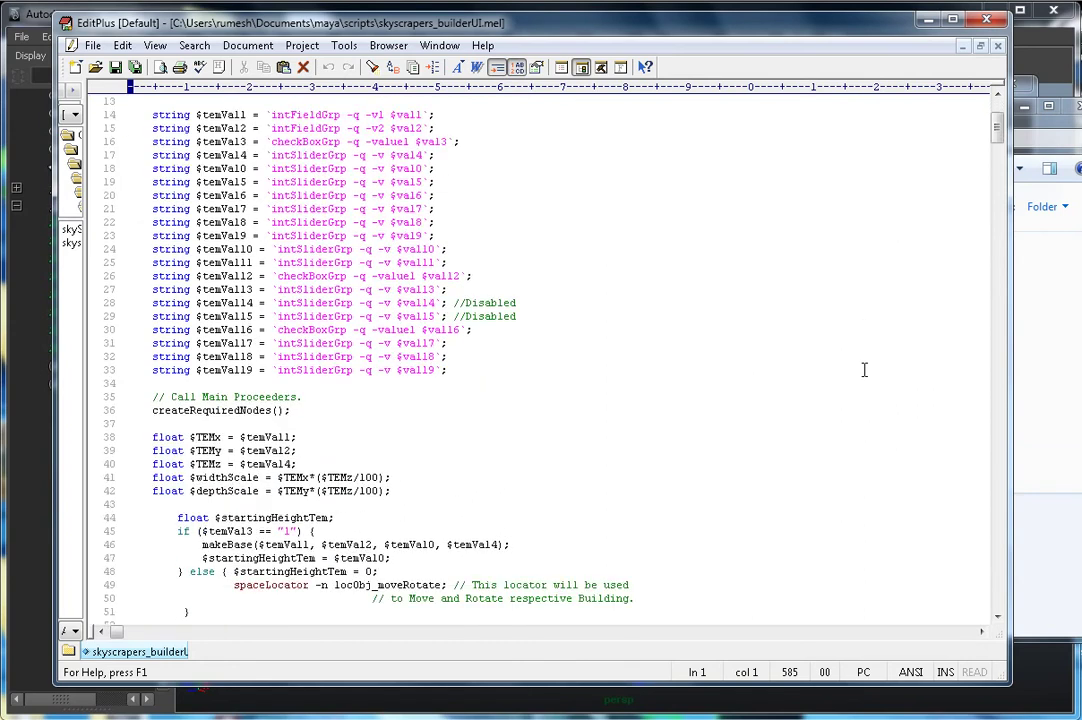
pyautogui.scroll(-17, 864, 370)
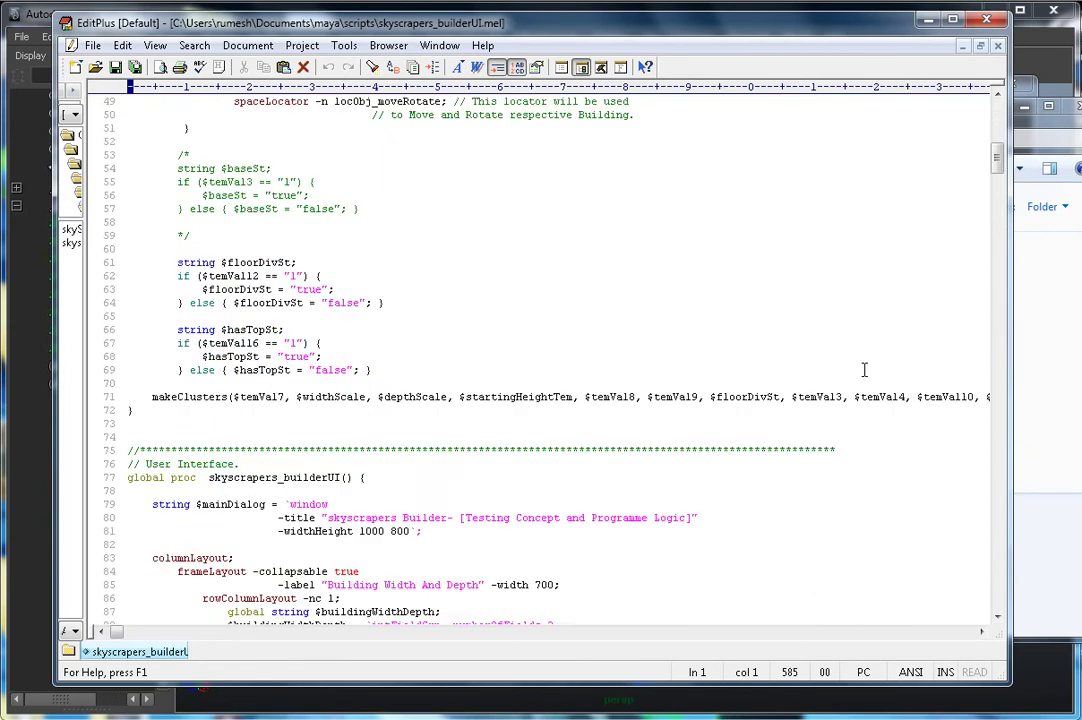
pyautogui.scroll(-17, 864, 370)
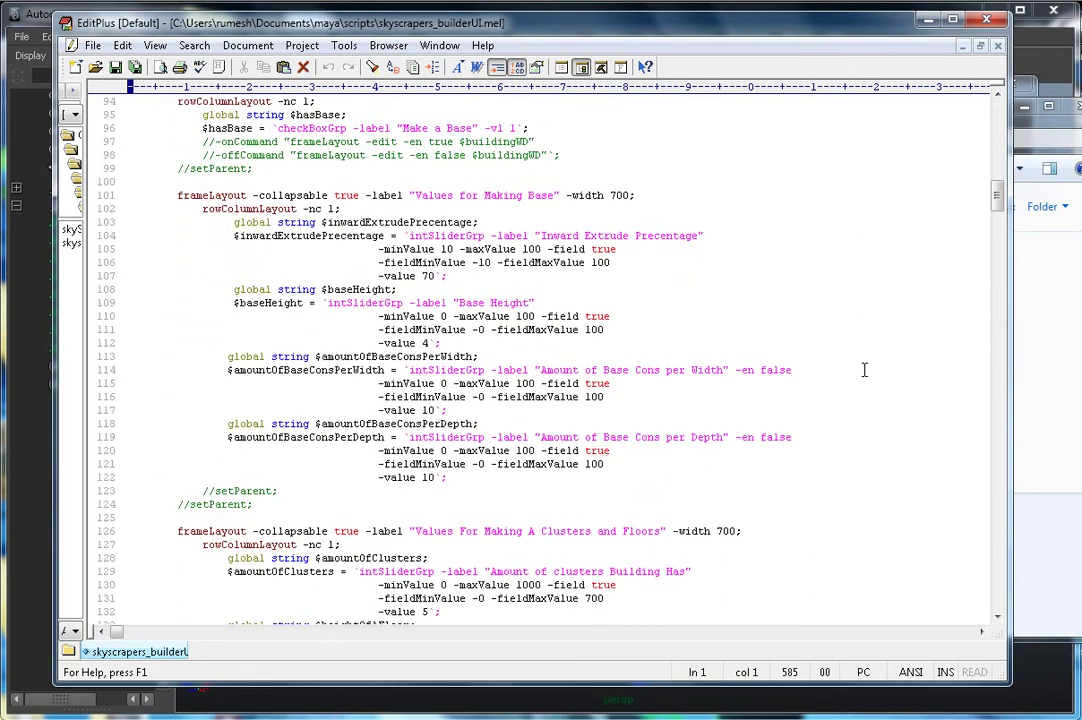
pyautogui.scroll(-20, 864, 370)
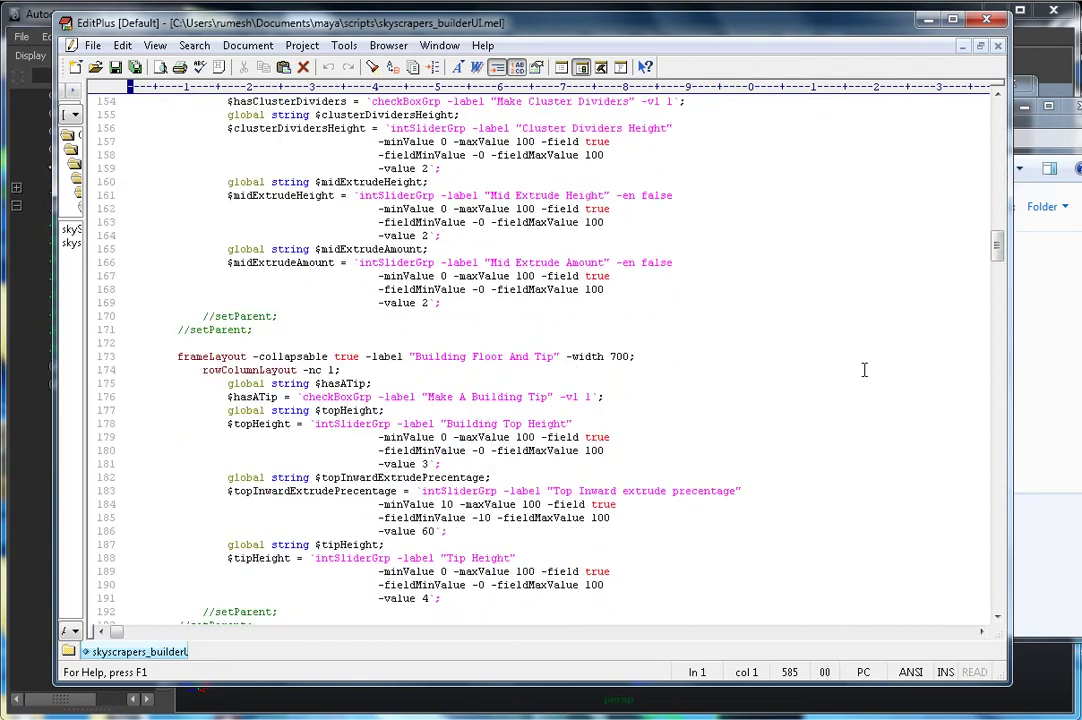
pyautogui.scroll(-20, 864, 370)
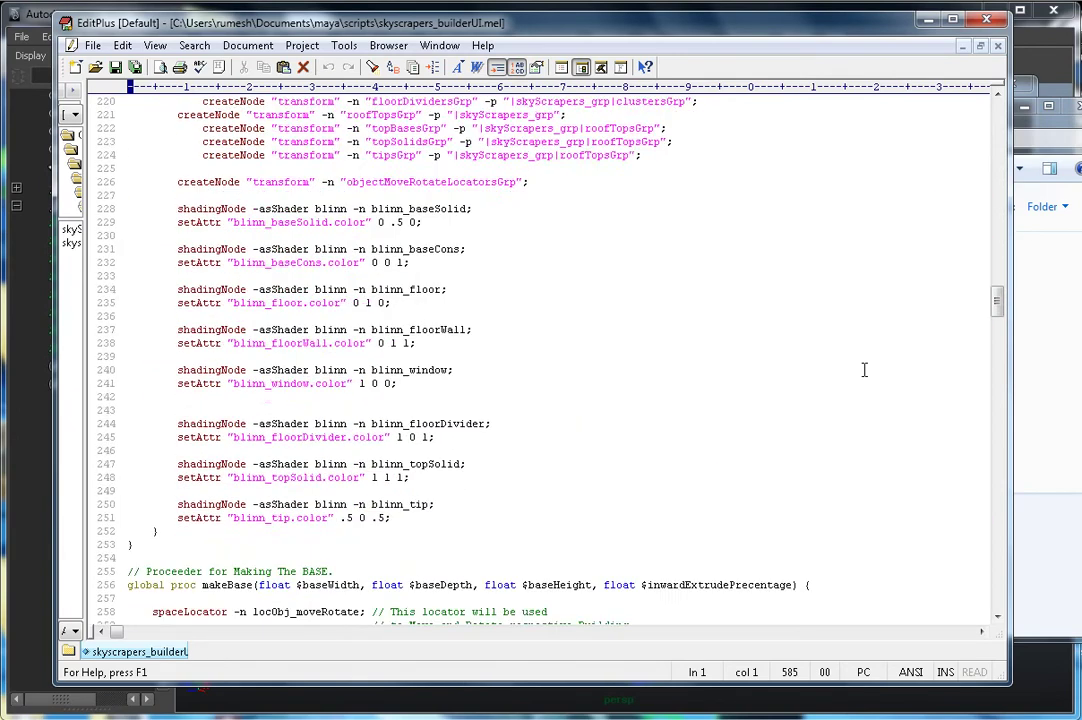
pyautogui.scroll(-20, 864, 370)
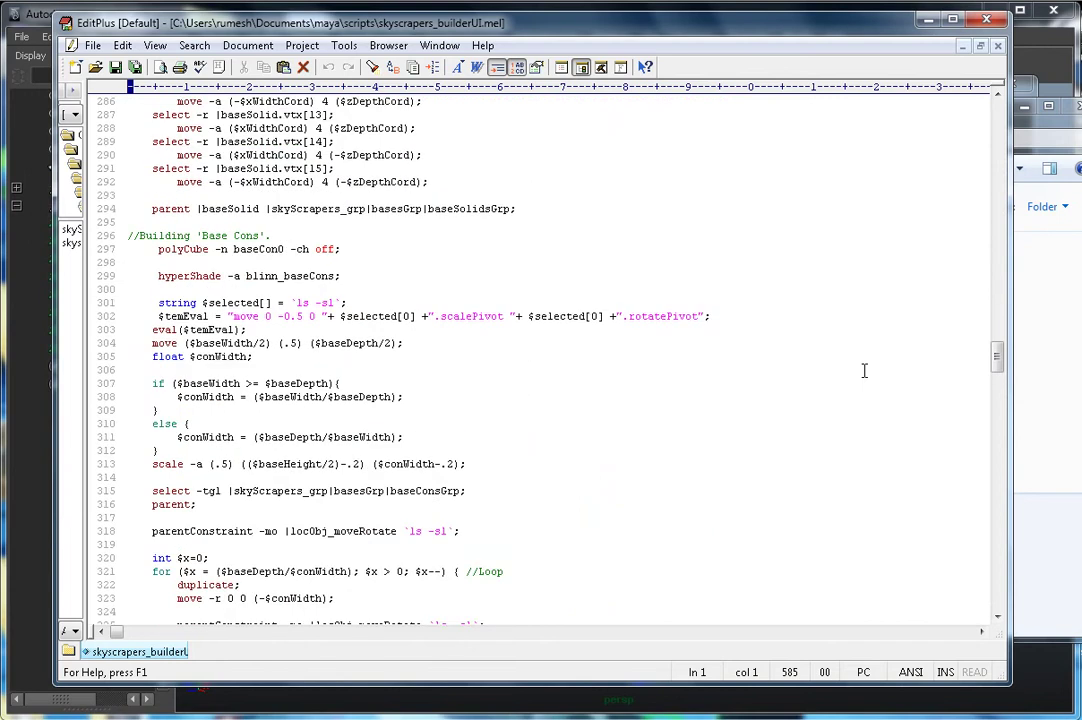
pyautogui.scroll(-20, 864, 370)
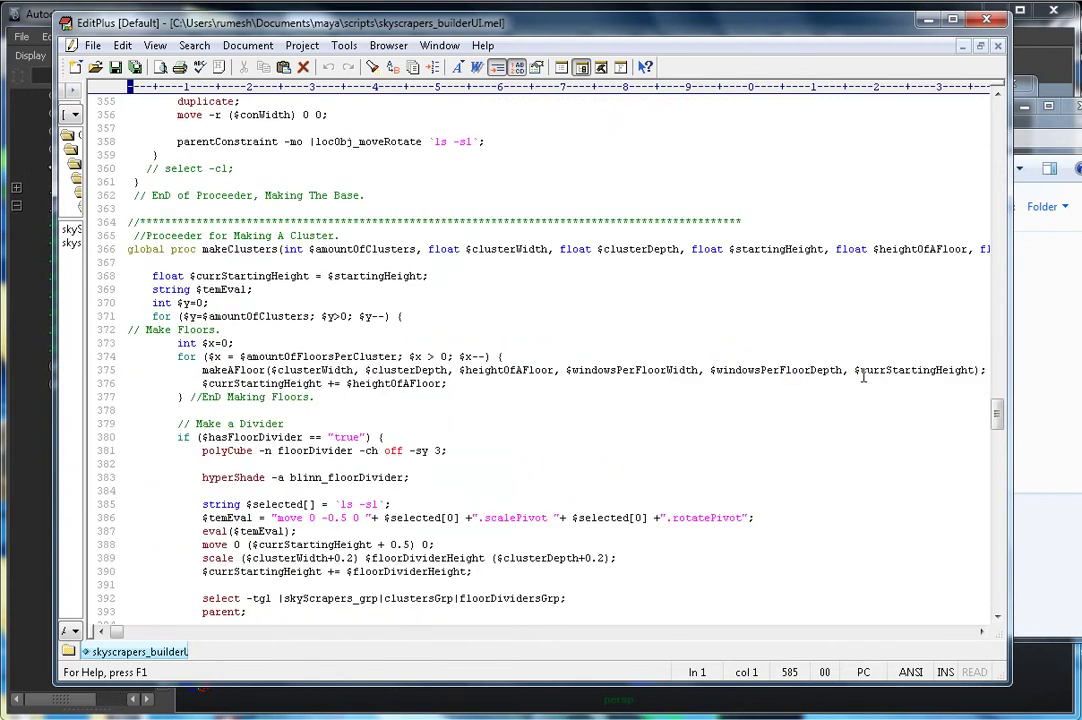
pyautogui.scroll(-20, 864, 379)
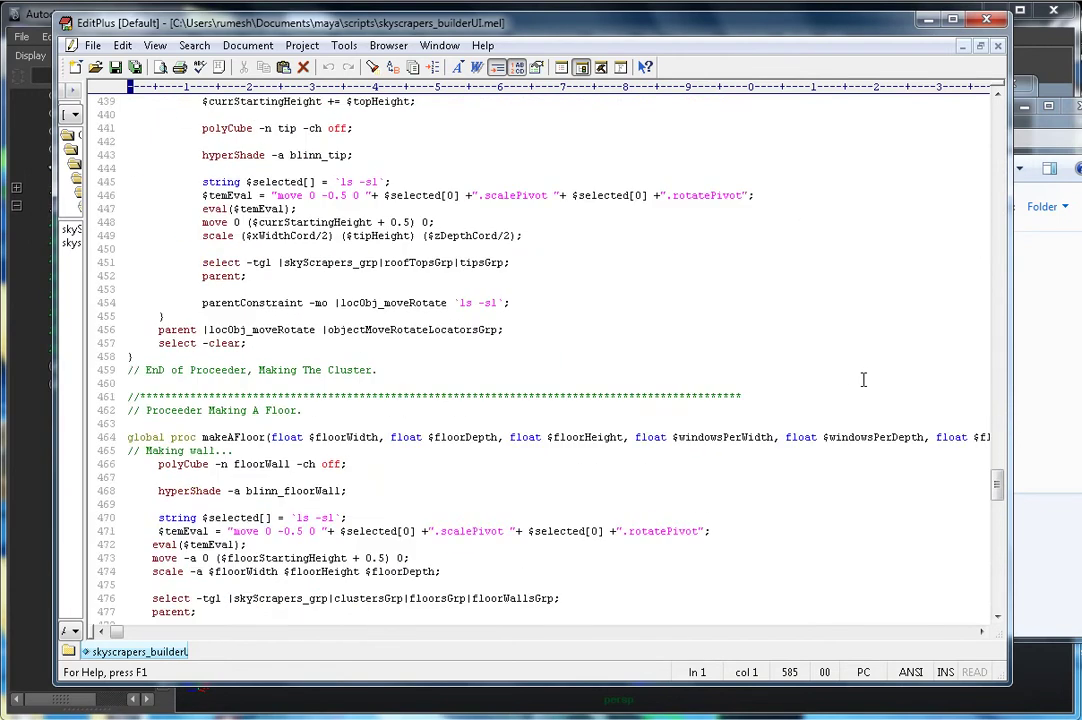
pyautogui.scroll(-20, 864, 379)
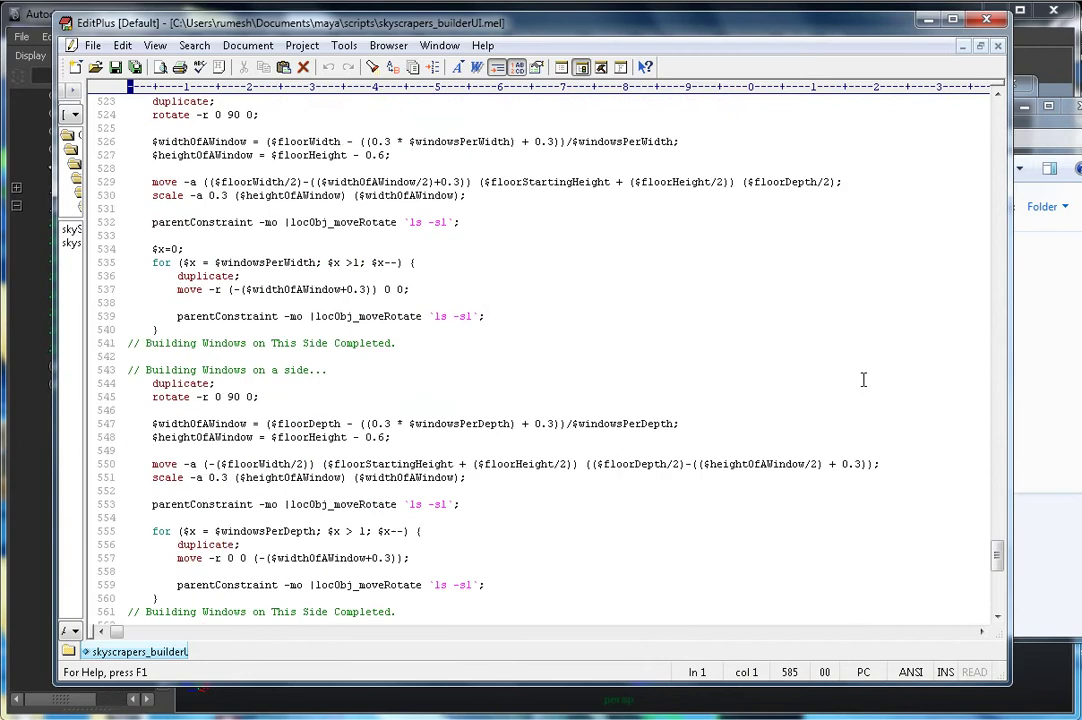
pyautogui.scroll(-2, 864, 379)
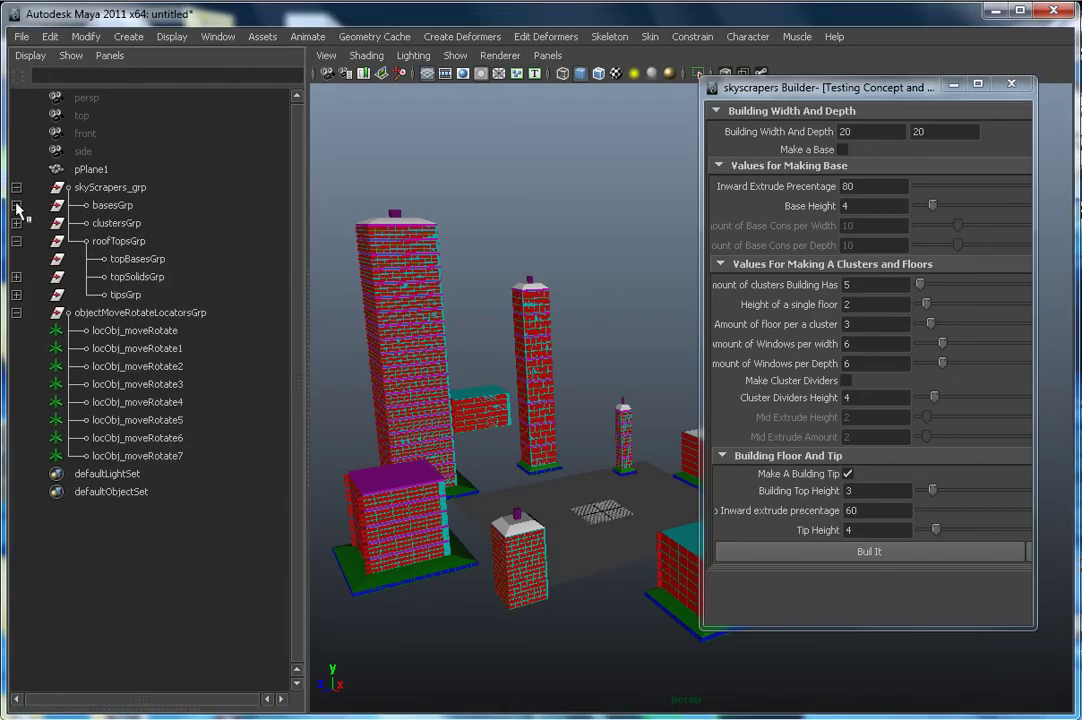
# In Maya, inspect the contents of basesGrp, including its baseConsGrp and baseSolidsGrp subgroups
pyautogui.click(16, 205)
pyautogui.click(16, 223)
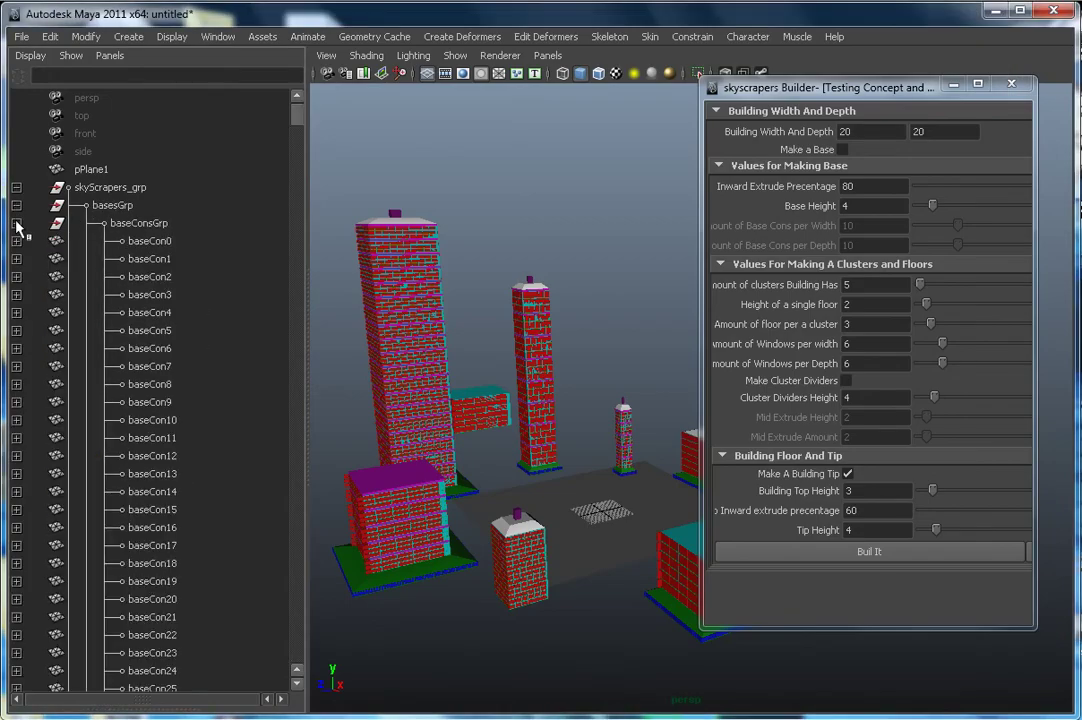
pyautogui.click(16, 223)
pyautogui.click(16, 241)
pyautogui.click(16, 241)
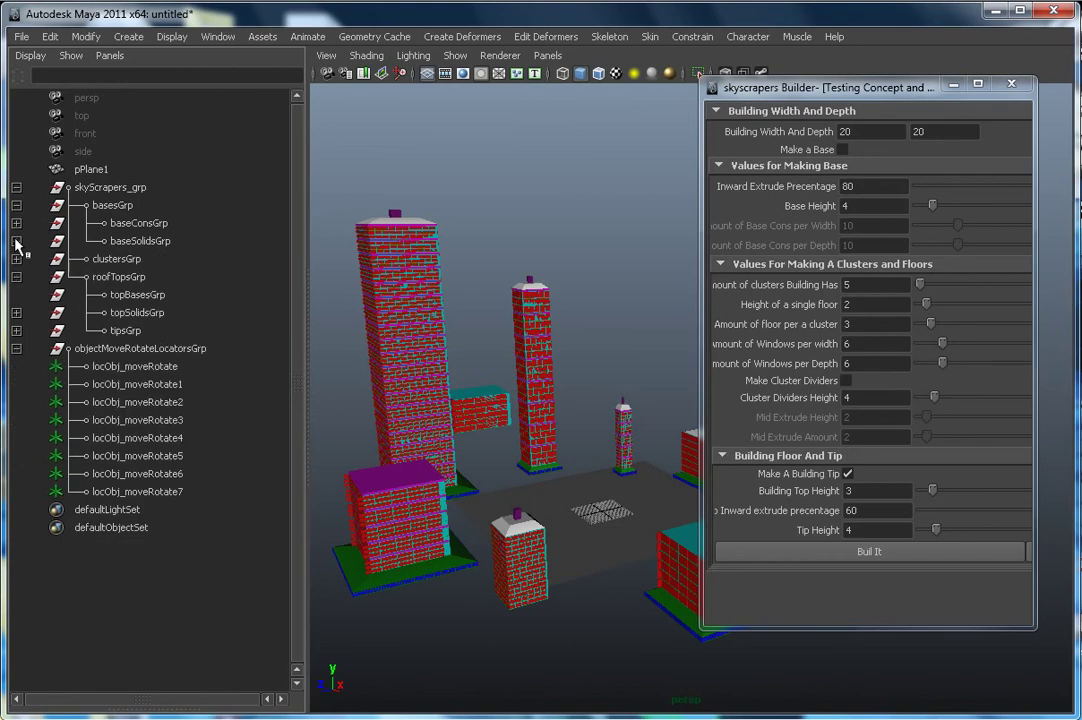
# Inspect the contents of clustersGrp, including the floor walls, floor windows and floor dividers subgroups
pyautogui.click(16, 259)
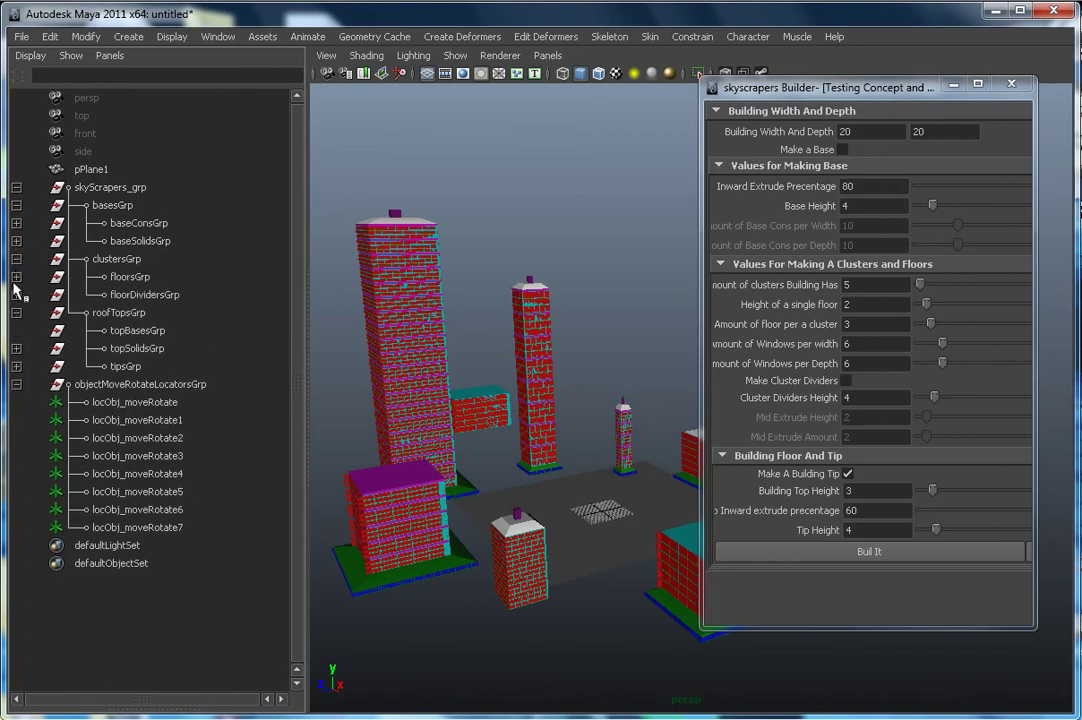
pyautogui.click(16, 278)
pyautogui.click(16, 295)
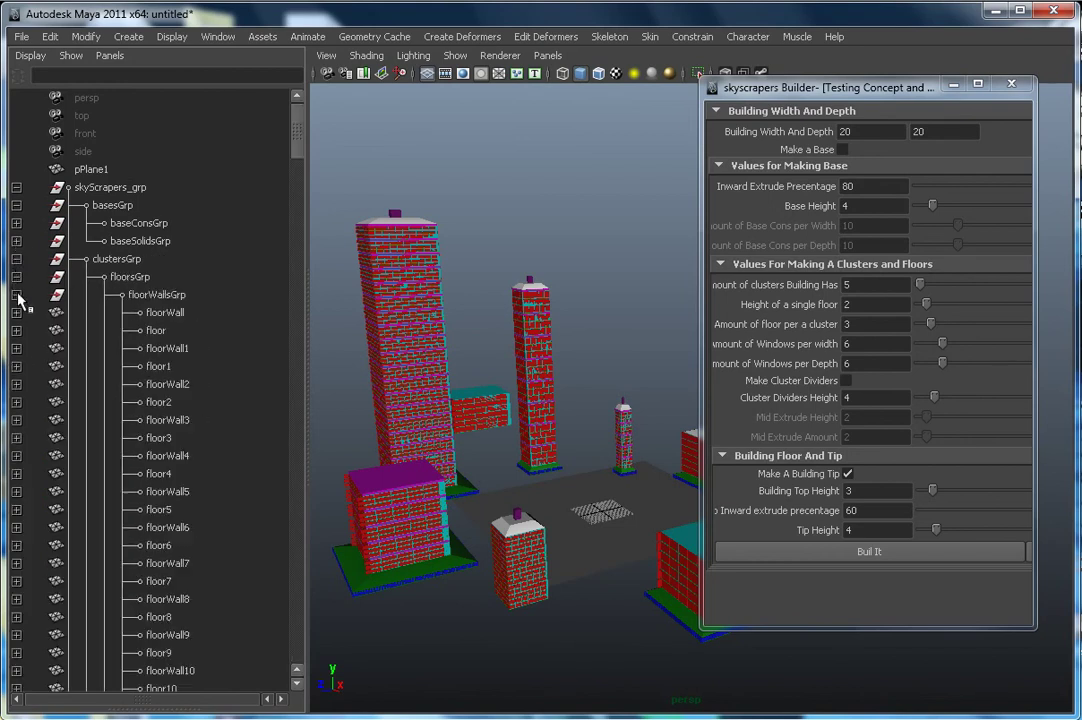
pyautogui.click(16, 295)
pyautogui.click(16, 313)
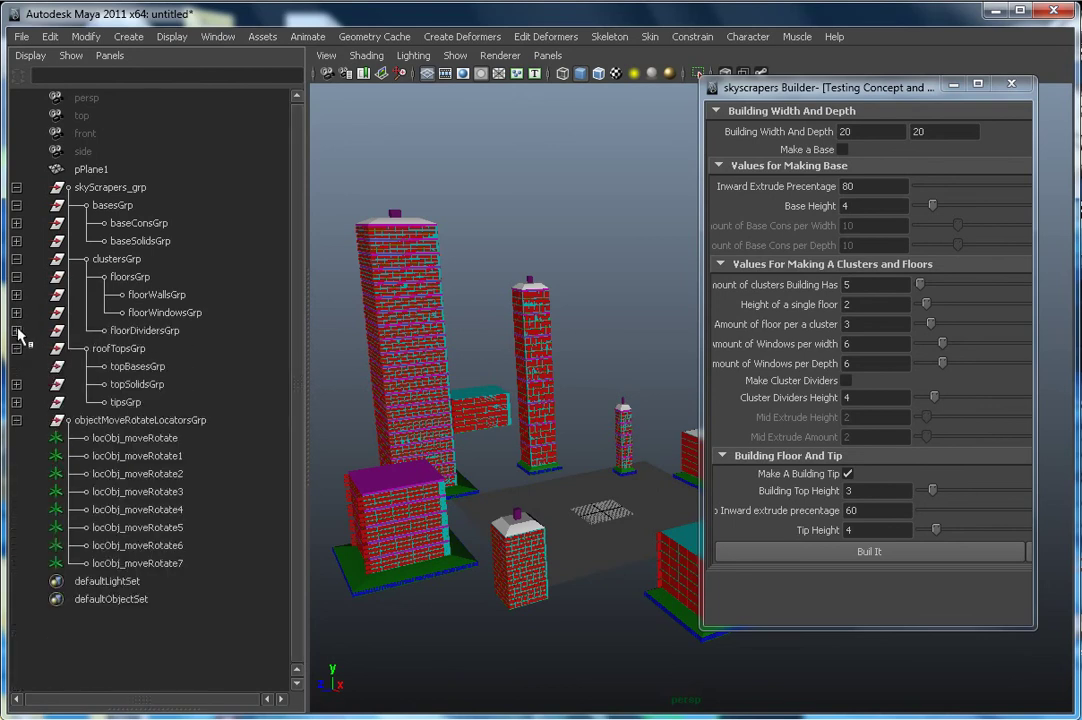
pyautogui.click(17, 331)
pyautogui.click(17, 331)
# Inspect the contents of roofTopsGrp, including its topSolidsGrp and tipsGrp subgroups
pyautogui.click(17, 348)
pyautogui.click(17, 348)
pyautogui.click(16, 384)
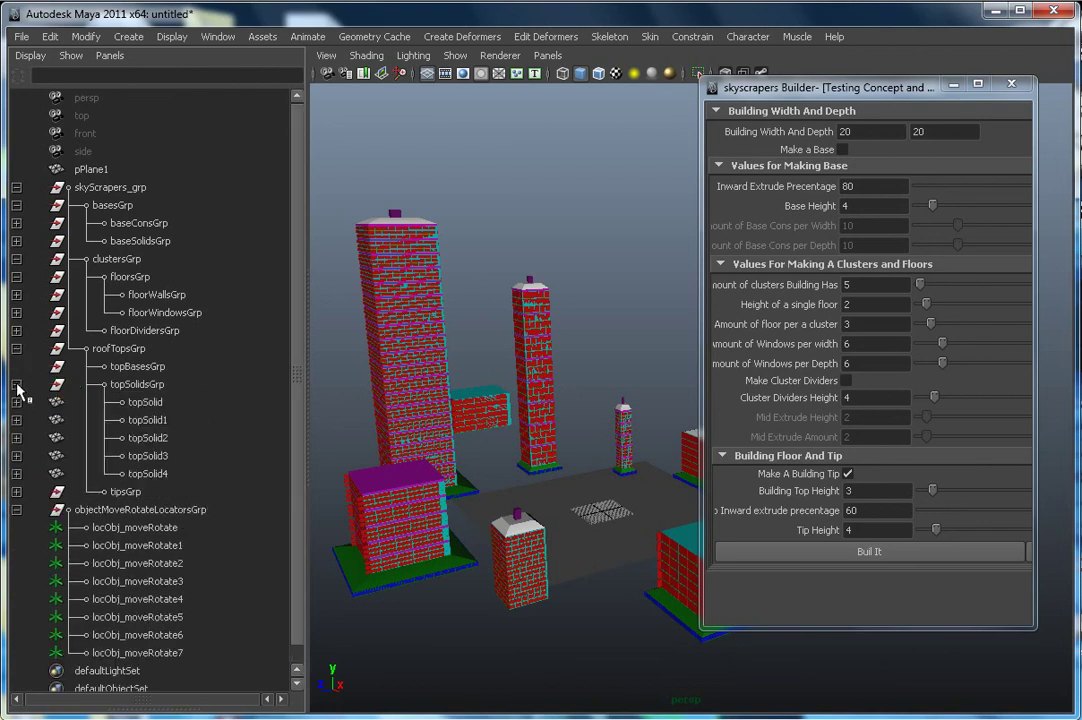
pyautogui.click(17, 384)
pyautogui.click(17, 402)
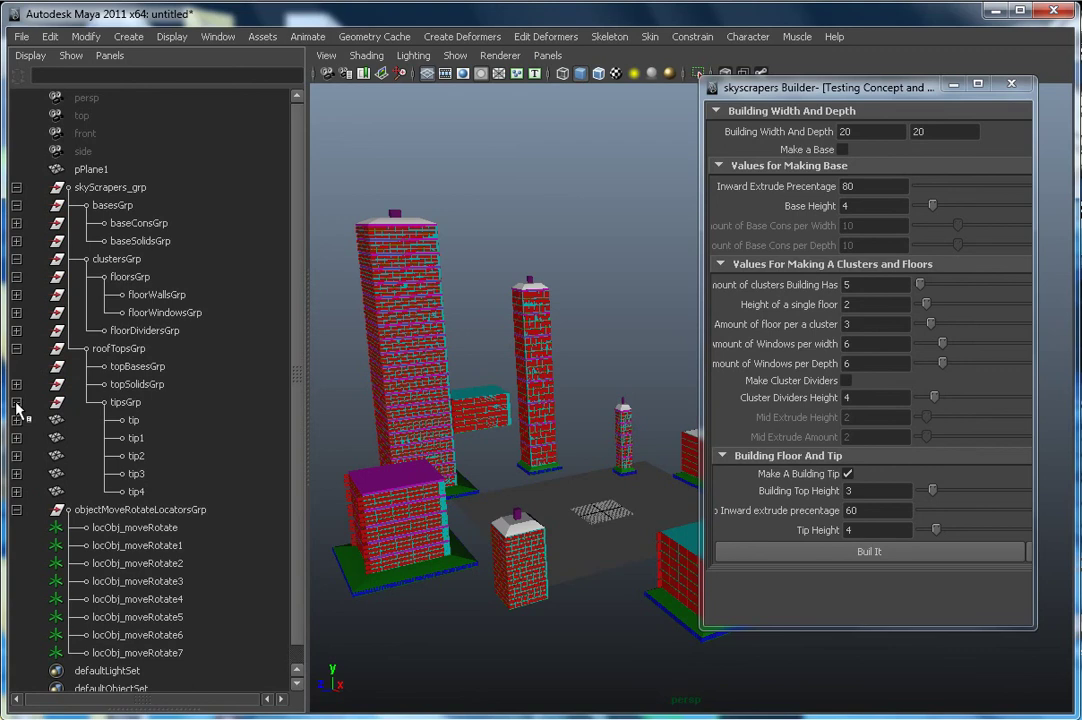
pyautogui.click(17, 402)
# Collapse the skyScrapers_grp hierarchy and close the skyscrapers Builder window
pyautogui.click(16, 187)
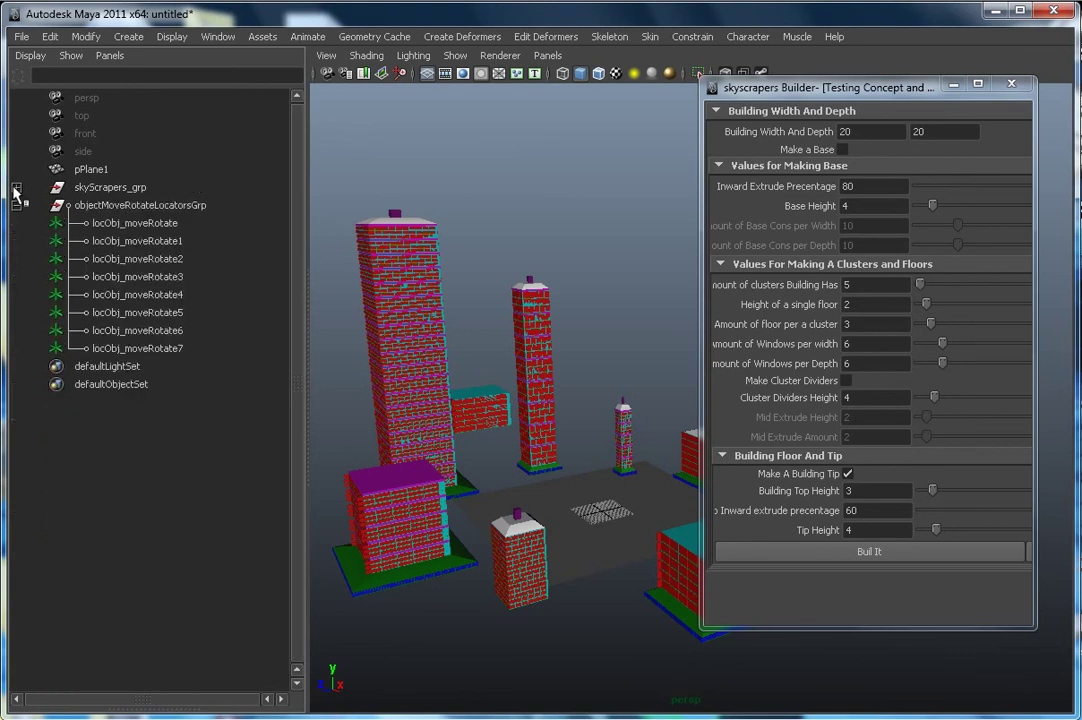
pyautogui.click(1015, 83)
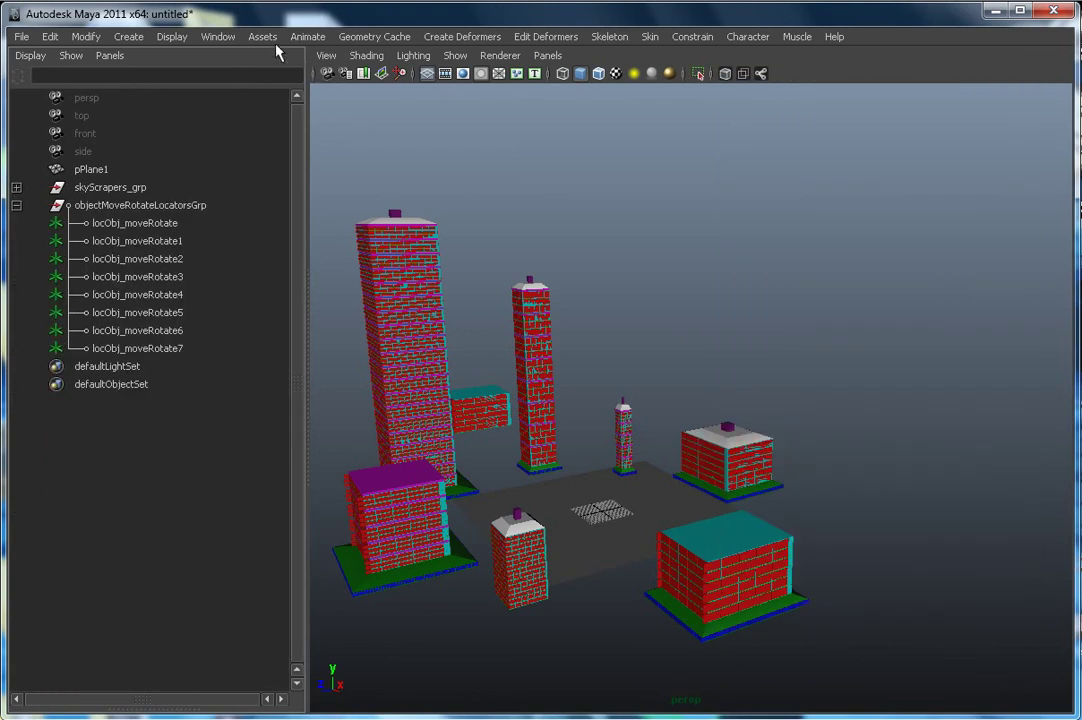
# Open the Hypershade and change the colour of the blinn_baseCons material to a very pale bluish white
pyautogui.click(218, 37)
pyautogui.moveTo(255, 82)
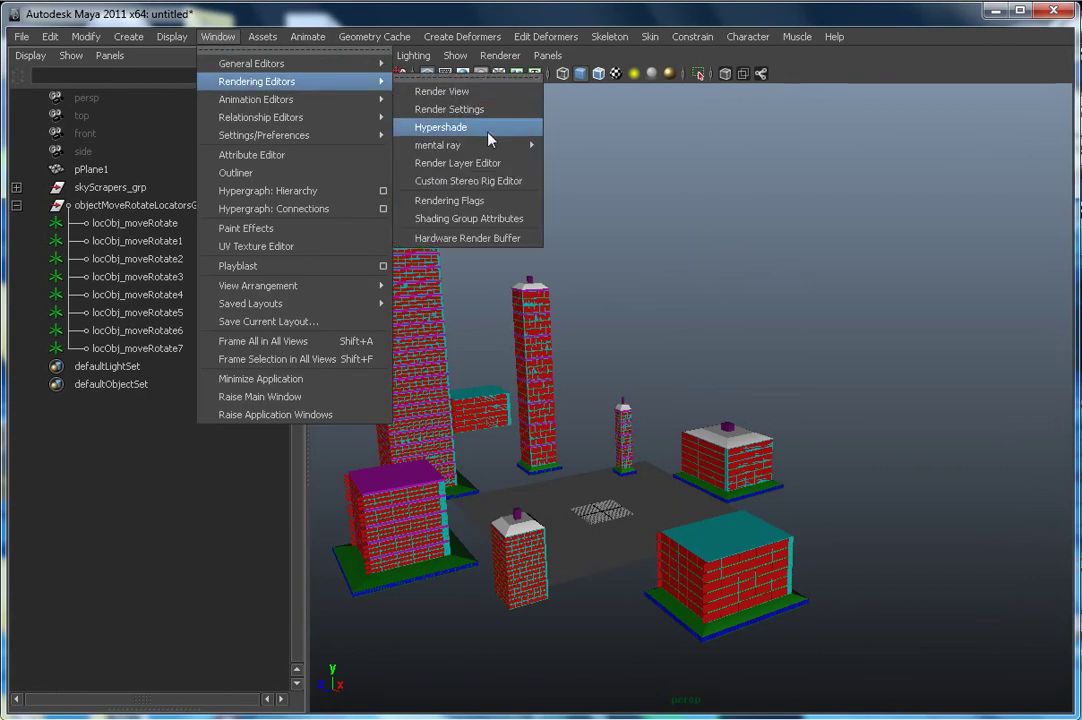
pyautogui.click(411, 109)
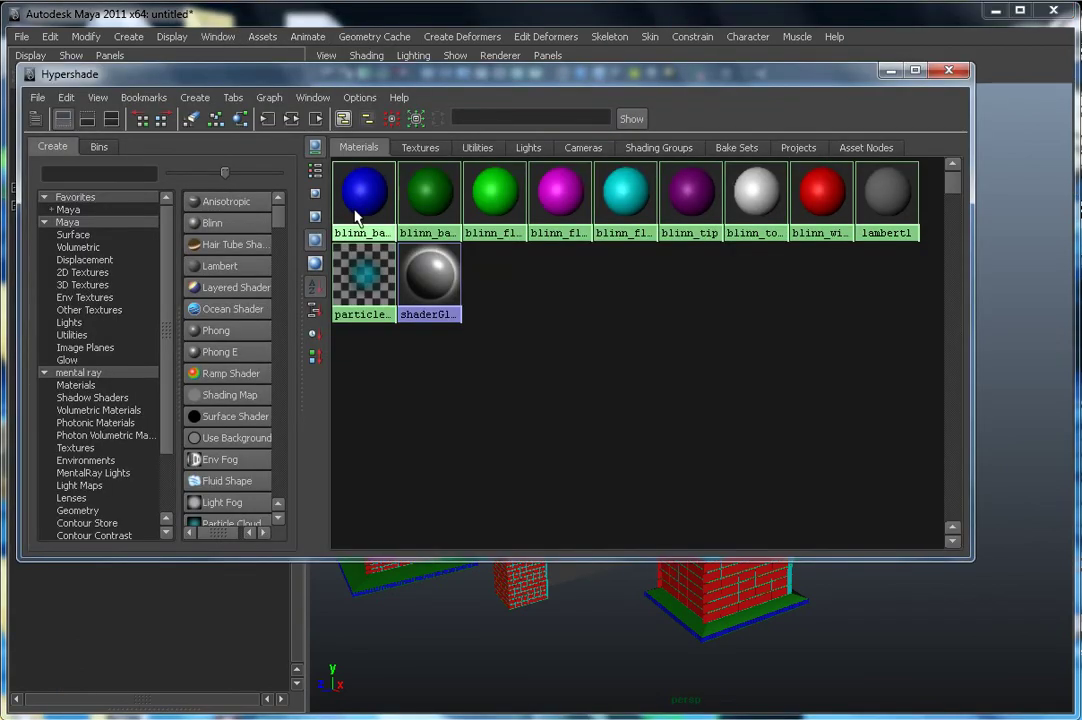
pyautogui.hotkey('ctrl', 'a')
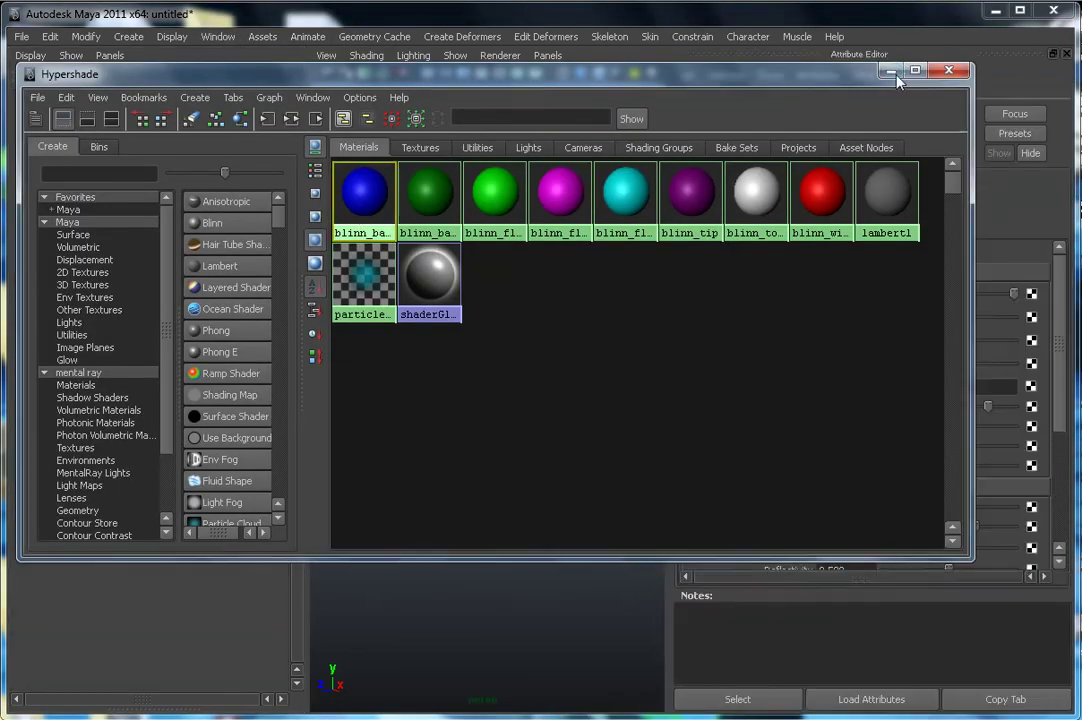
pyautogui.click(891, 70)
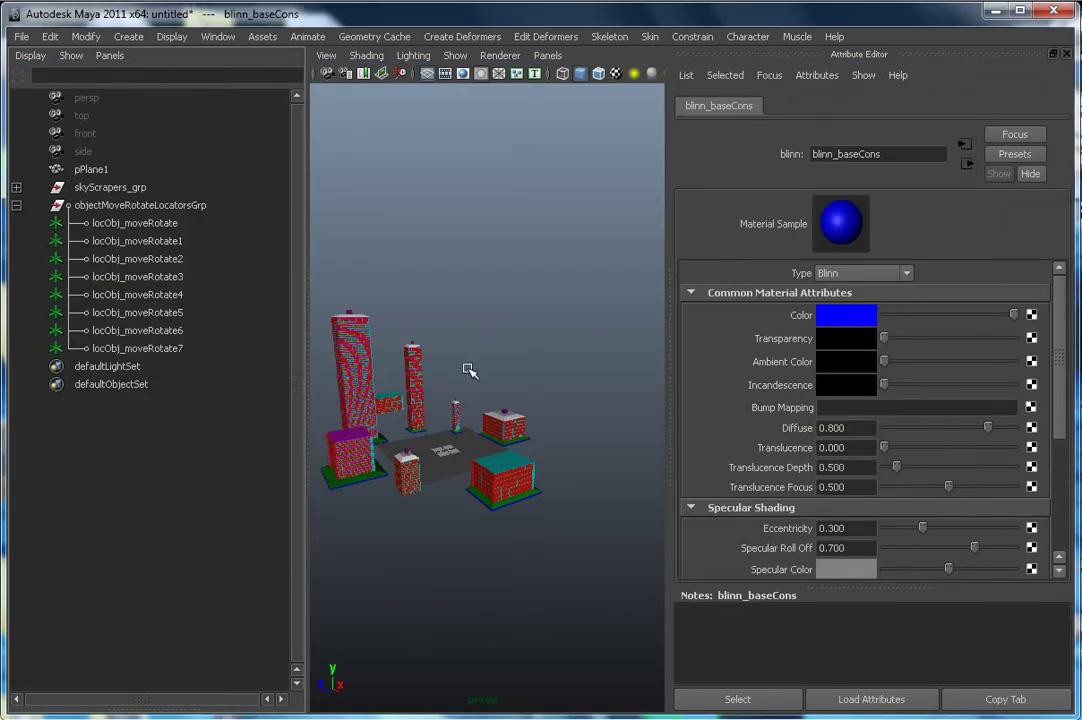
pyautogui.scroll(5, 518, 570)
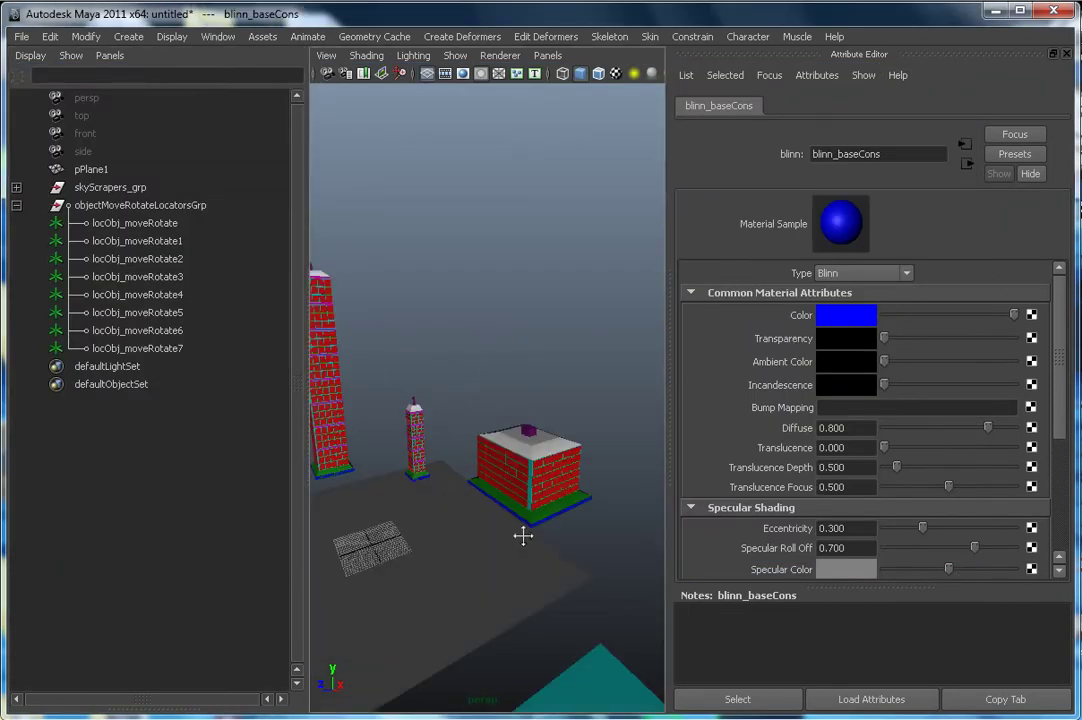
pyautogui.keyDown('alt'); pyautogui.moveTo(523, 536); pyautogui.dragTo(527, 510, button='middle'); pyautogui.keyUp('alt')
pyautogui.click(852, 318)
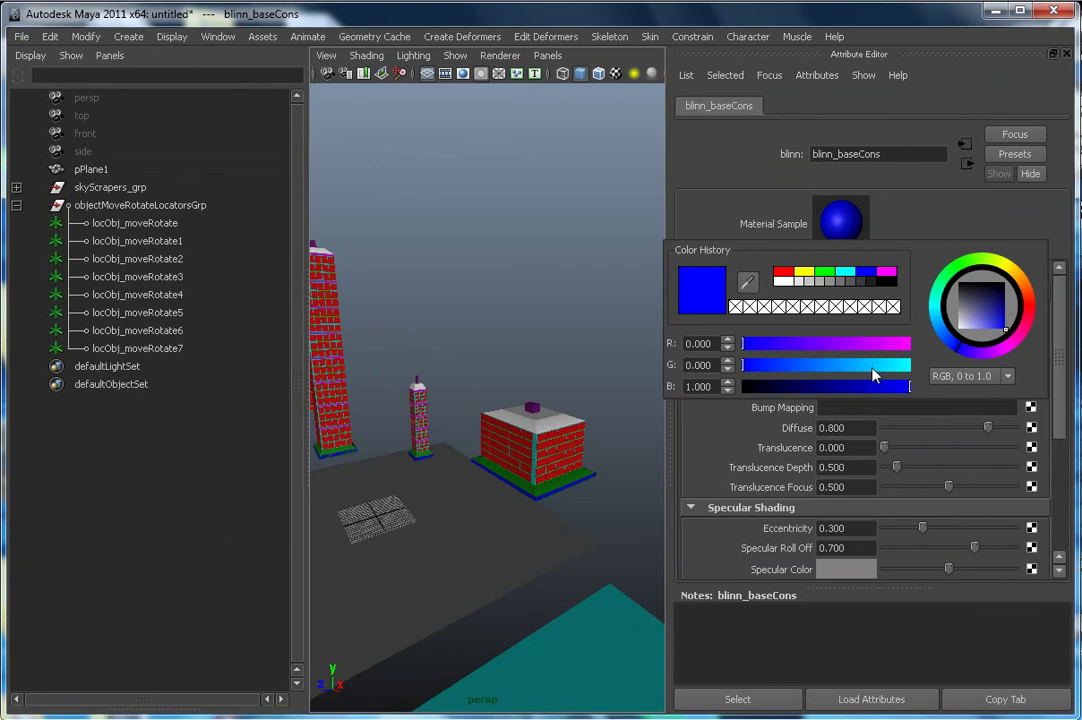
pyautogui.moveTo(872, 375)
pyautogui.mouseDown()
pyautogui.moveTo(901, 366)
pyautogui.moveTo(860, 366)
pyautogui.mouseUp()
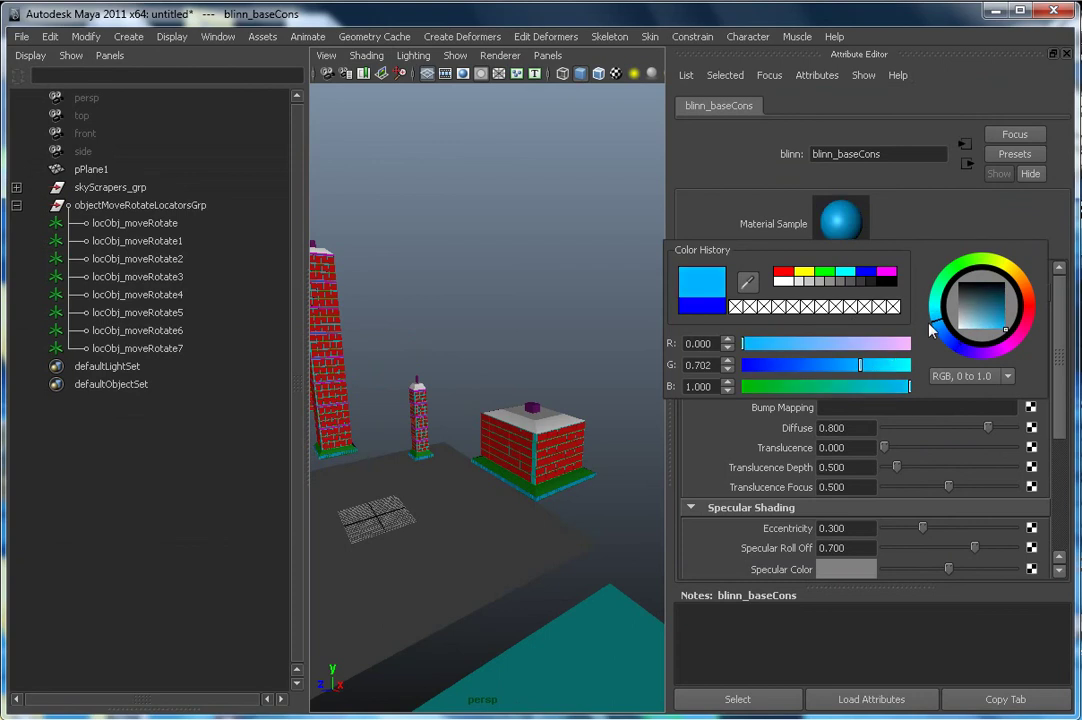
pyautogui.moveTo(930, 328); pyautogui.dragTo(960, 287)
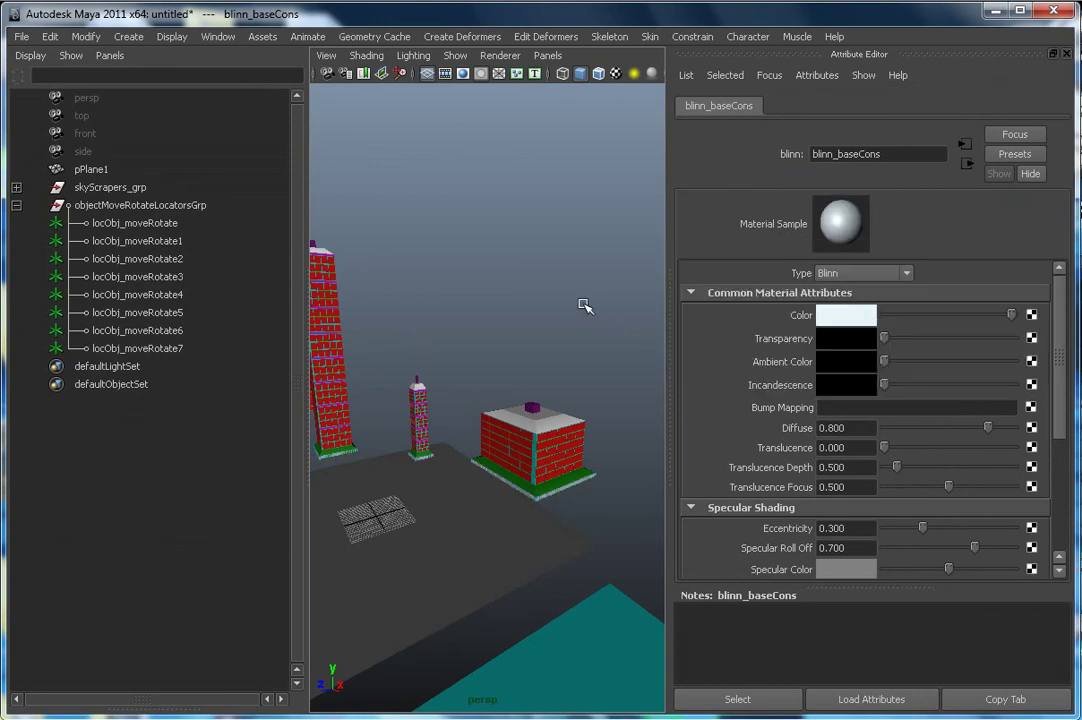
# Change the colour of the blinn_baseSolid material from the Hypershade to orange-red
pyautogui.click(218, 36)
pyautogui.moveTo(256, 81)
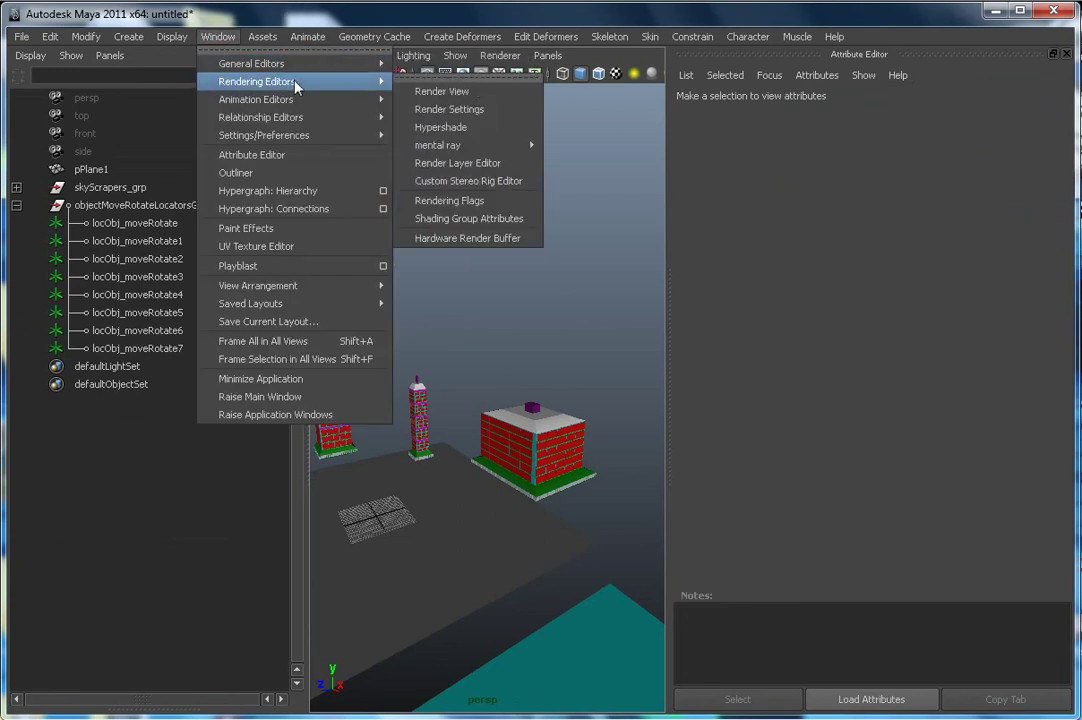
pyautogui.click(460, 127)
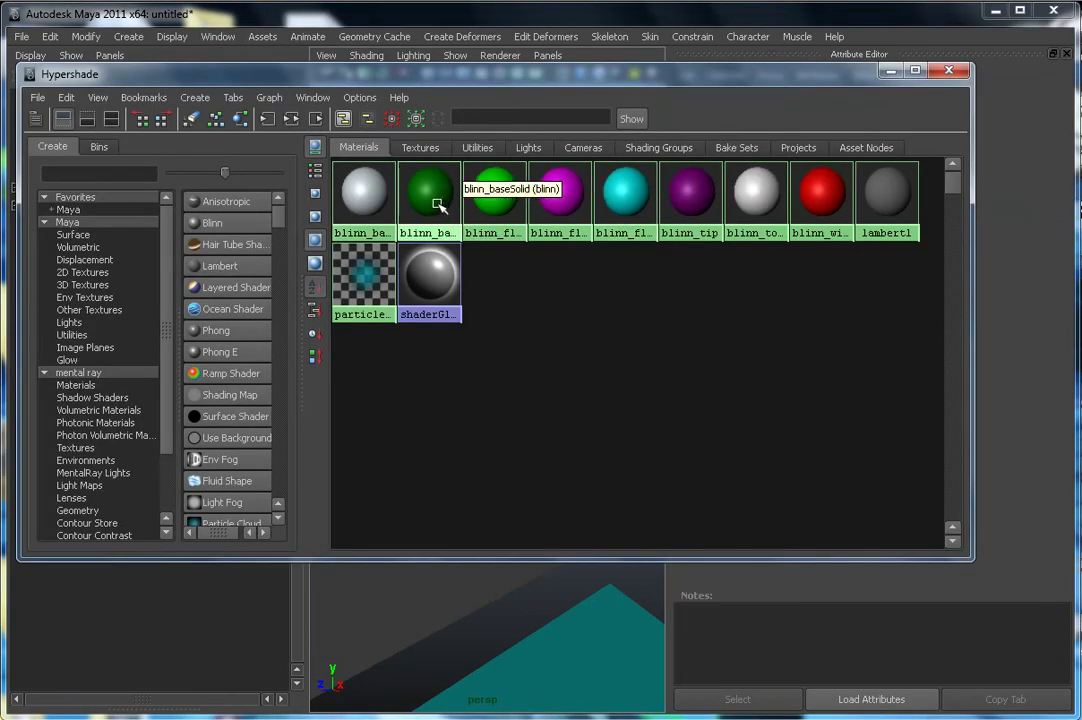
pyautogui.click(890, 71)
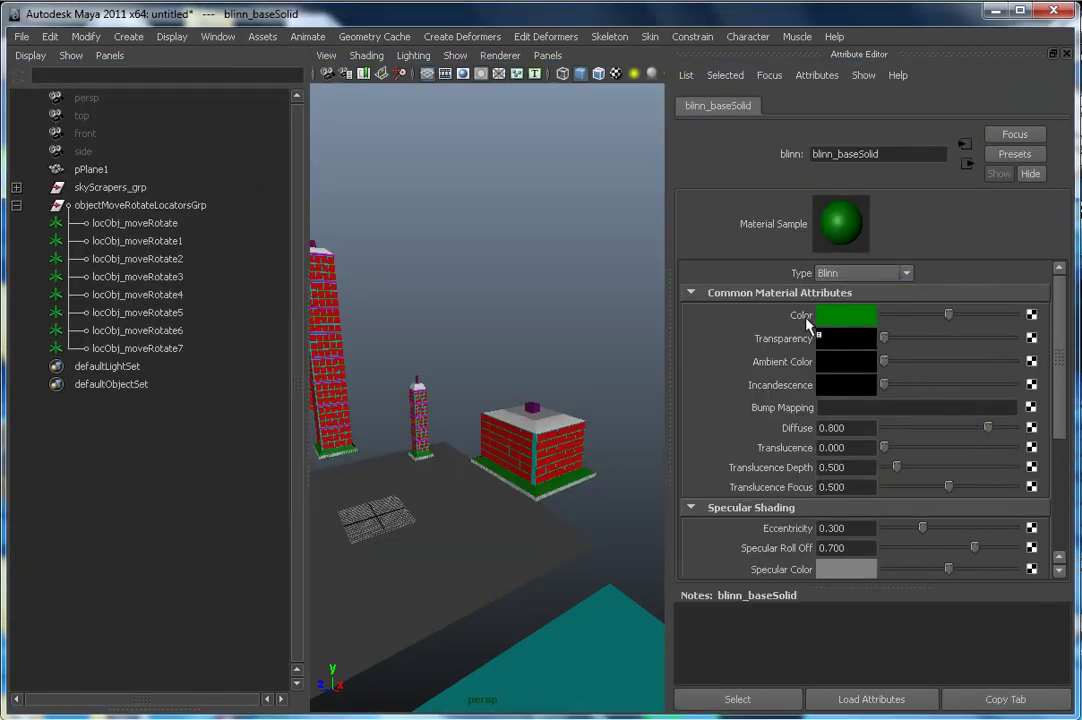
pyautogui.click(846, 317)
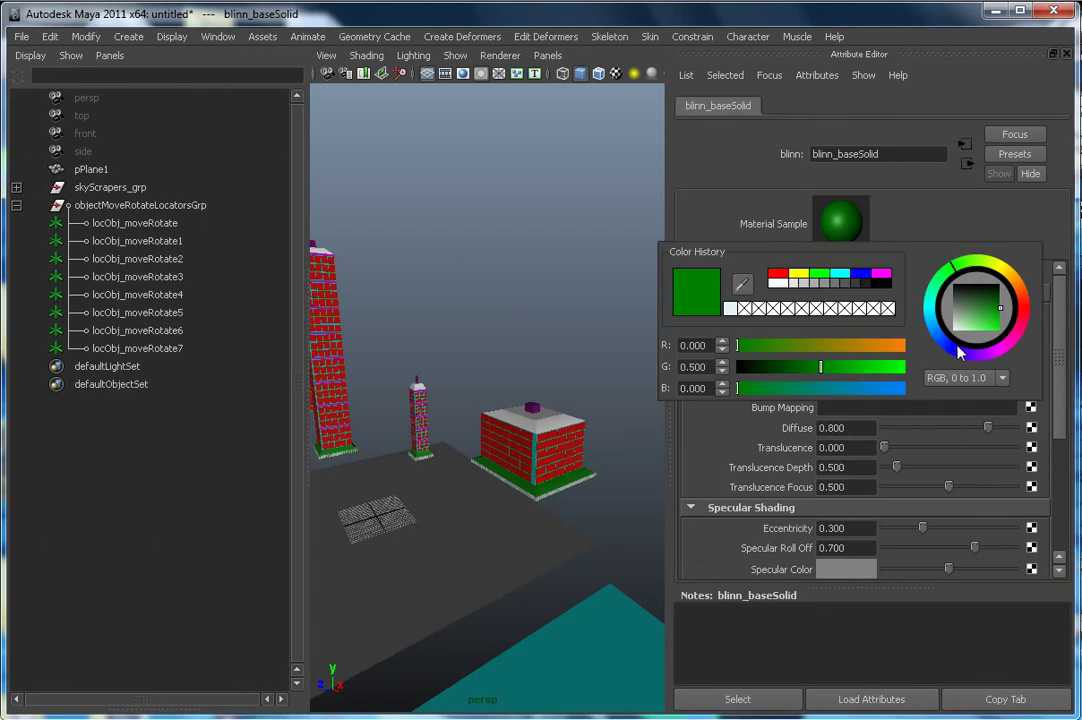
pyautogui.moveTo(958, 352); pyautogui.dragTo(996, 343)
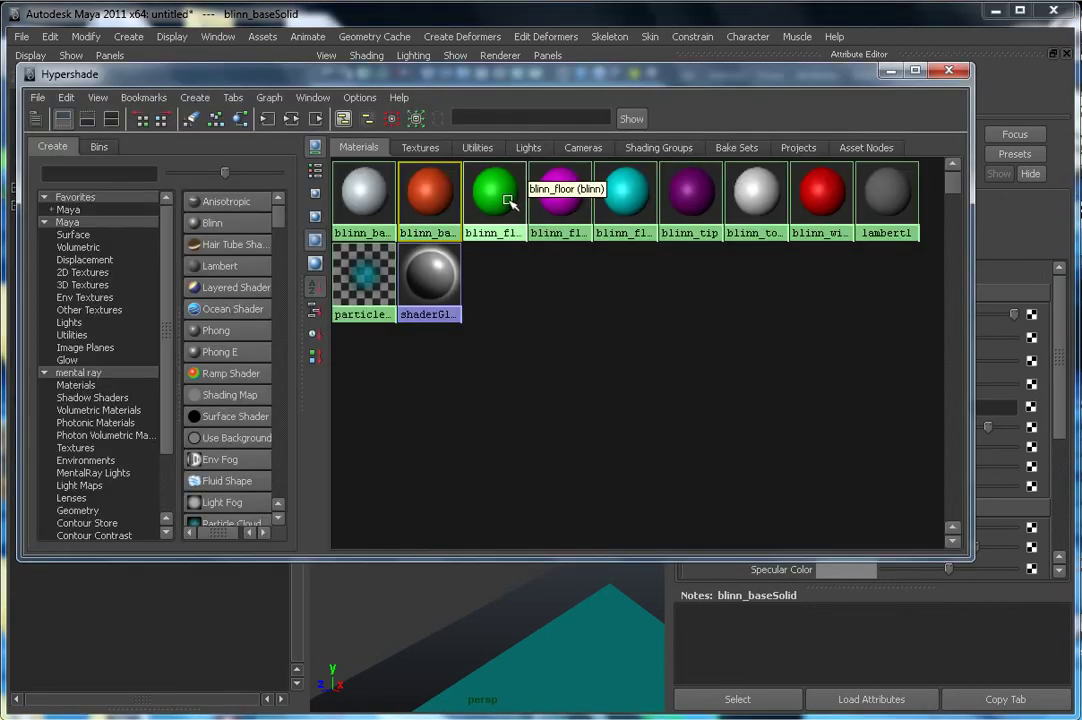
# Change the colour of the blinn_floor material to near white
pyautogui.click(507, 200)
pyautogui.click(889, 71)
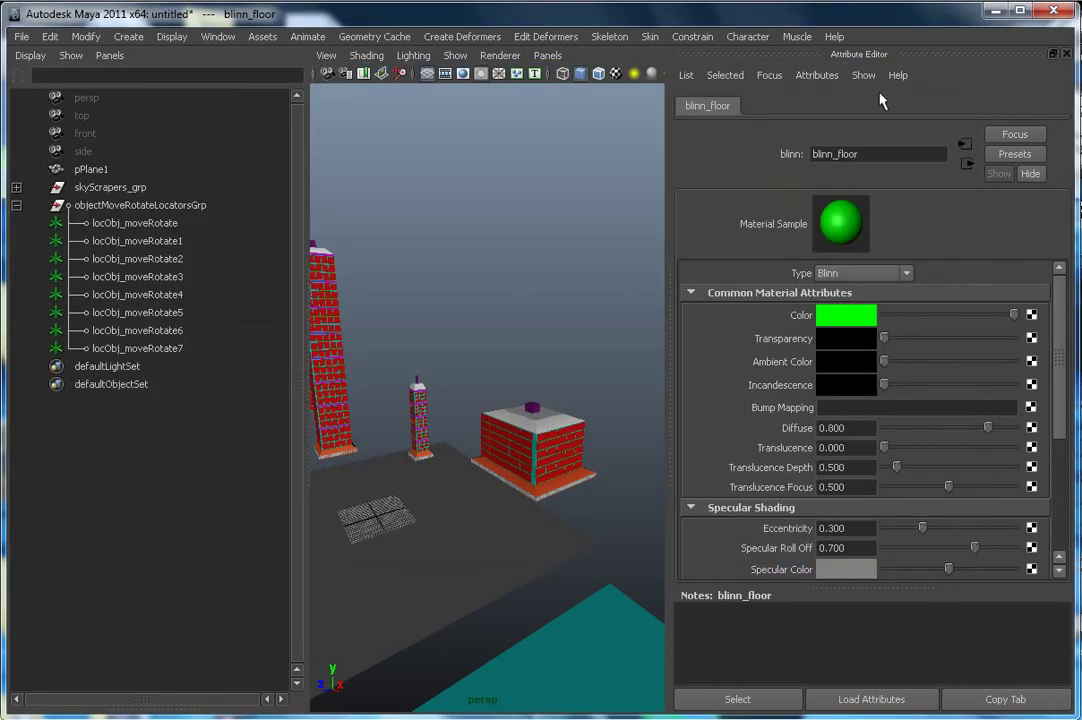
pyautogui.click(858, 325)
pyautogui.moveTo(912, 369); pyautogui.dragTo(835, 383)
pyautogui.moveTo(968, 320)
pyautogui.mouseDown()
pyautogui.moveTo(966, 302)
pyautogui.moveTo(970, 345)
pyautogui.moveTo(978, 295)
pyautogui.moveTo(980, 350)
pyautogui.moveTo(956, 350)
pyautogui.mouseUp()
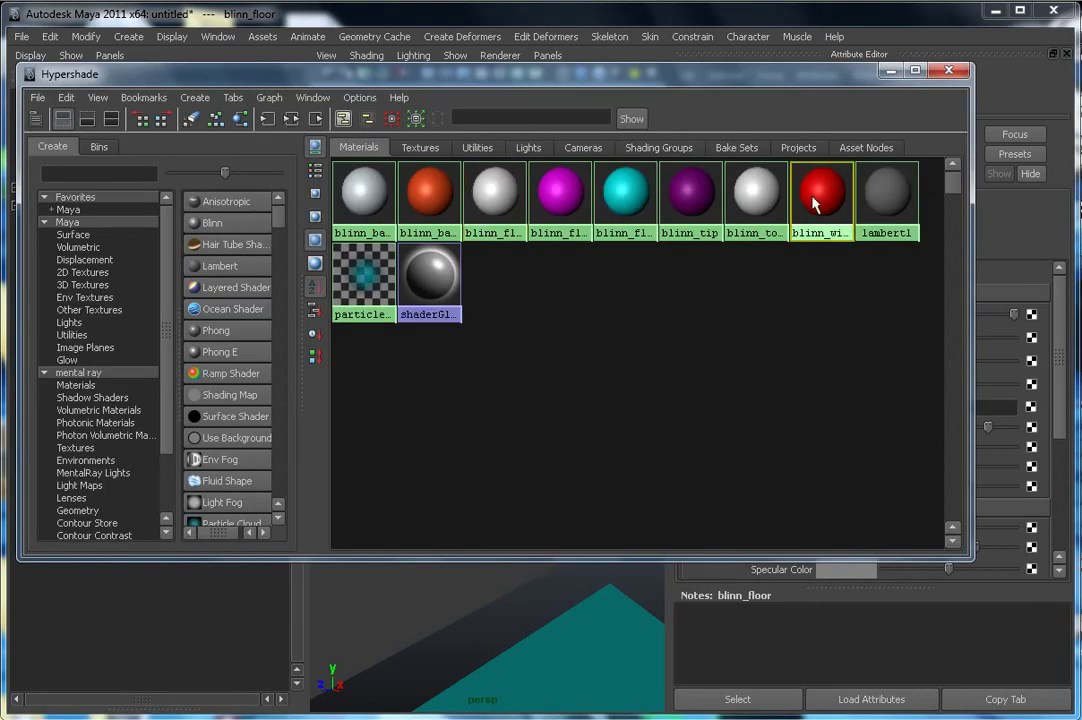
# Change the colour of the blinn_window material to yellow and clear the selection
pyautogui.click(818, 192)
pyautogui.click(888, 71)
pyautogui.click(843, 318)
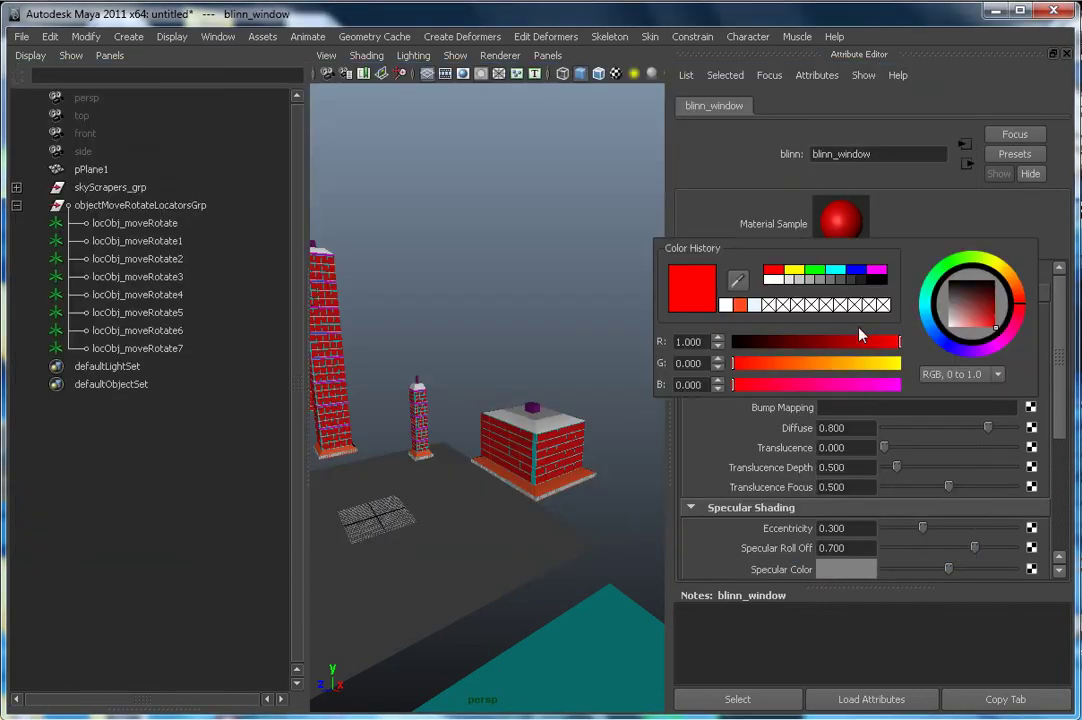
pyautogui.moveTo(883, 368)
pyautogui.mouseDown()
pyautogui.moveTo(822, 364)
pyautogui.moveTo(760, 390)
pyautogui.moveTo(886, 382)
pyautogui.mouseUp()
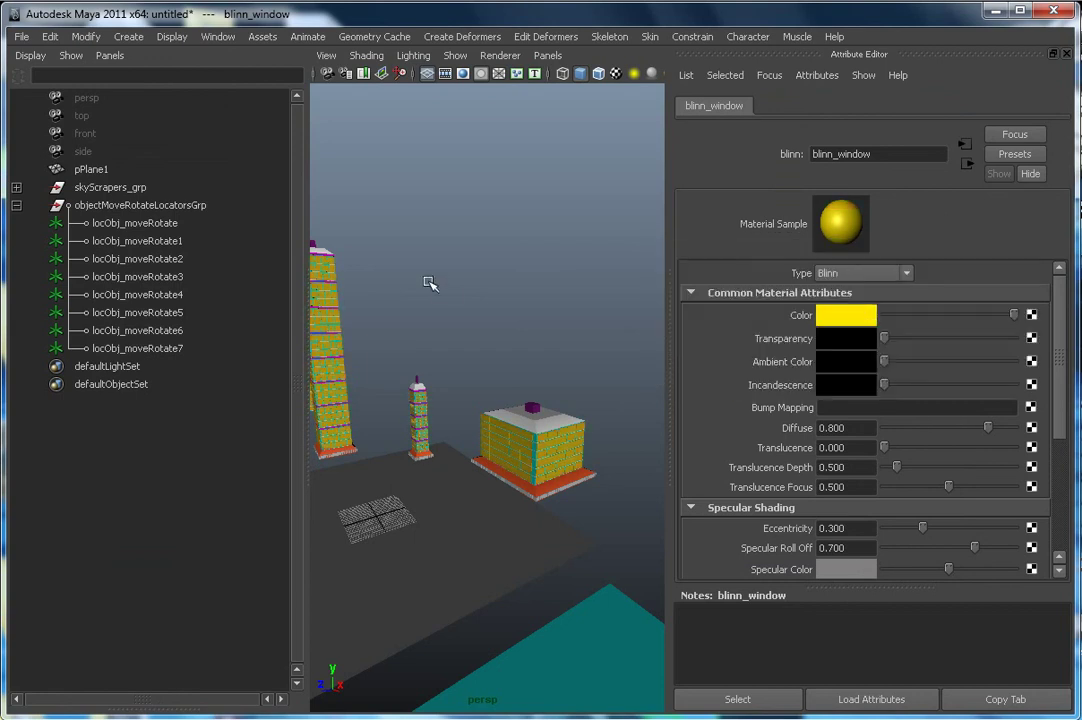
pyautogui.click(462, 262)
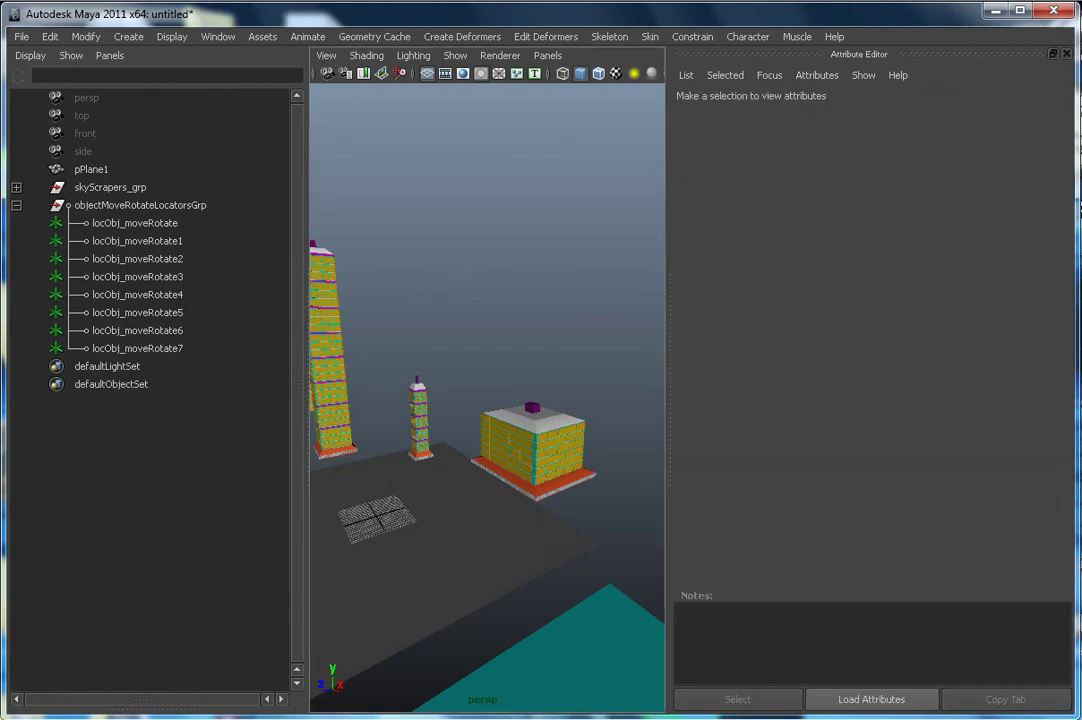